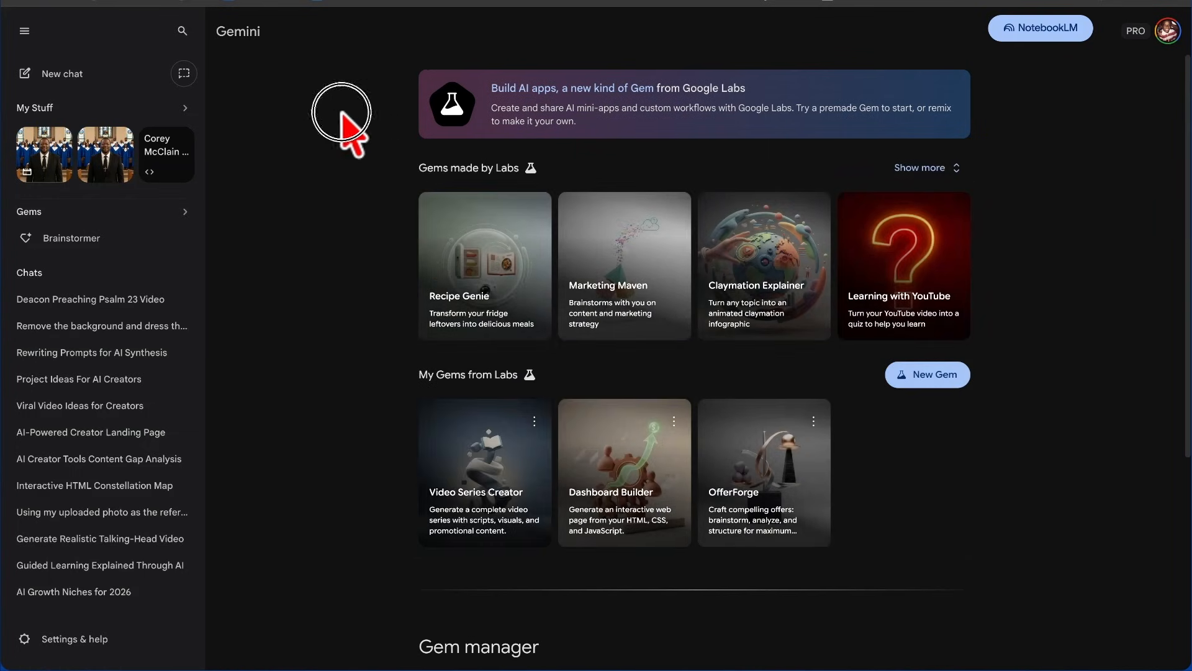
# Step: Look through the Gems made by Labs, the personal Labs Gems and the Gem manager's premade Gems
pyautogui.moveTo(650, 218)
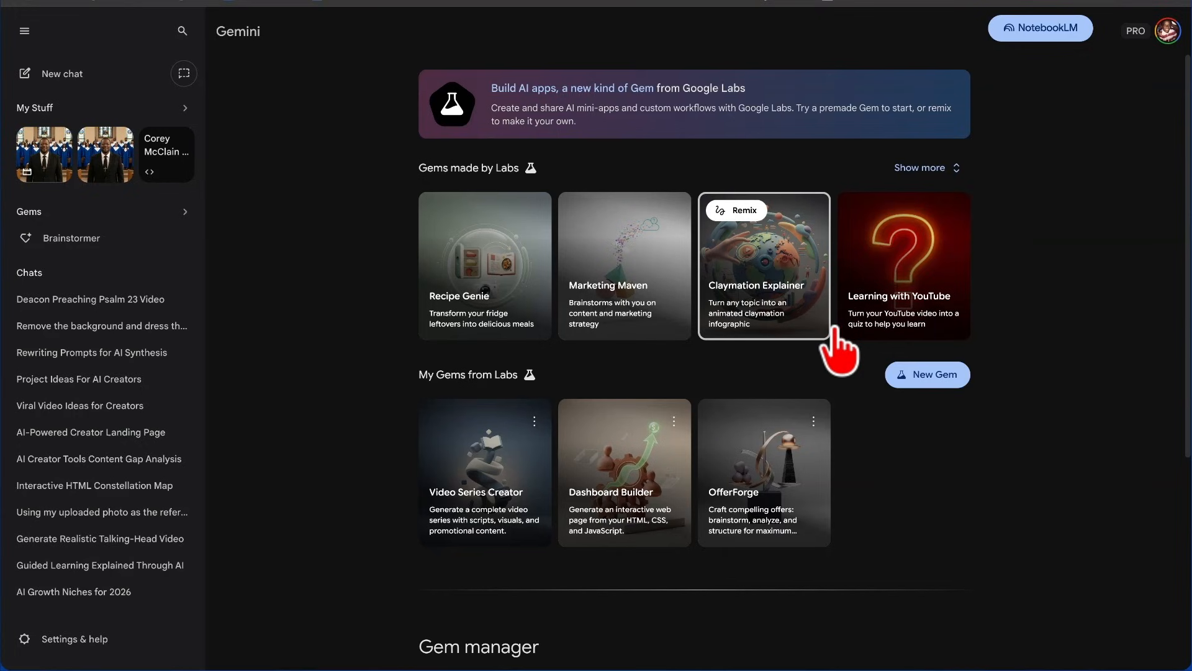
pyautogui.scroll(-2, 840, 351)
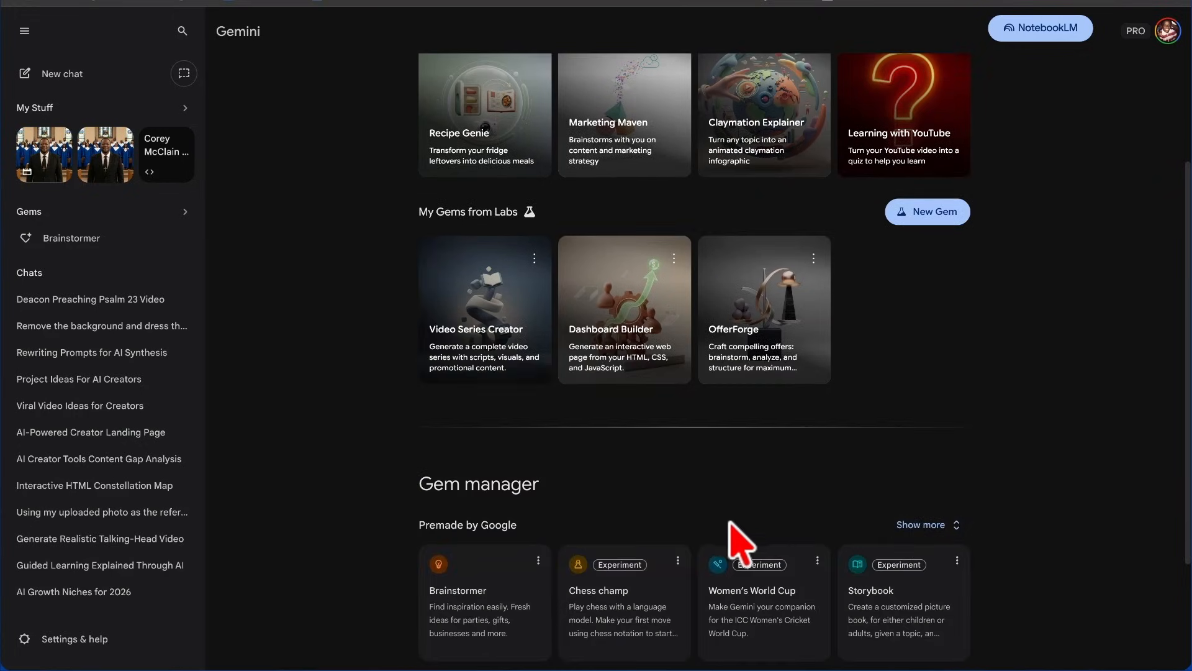
pyautogui.scroll(-3, 764, 441)
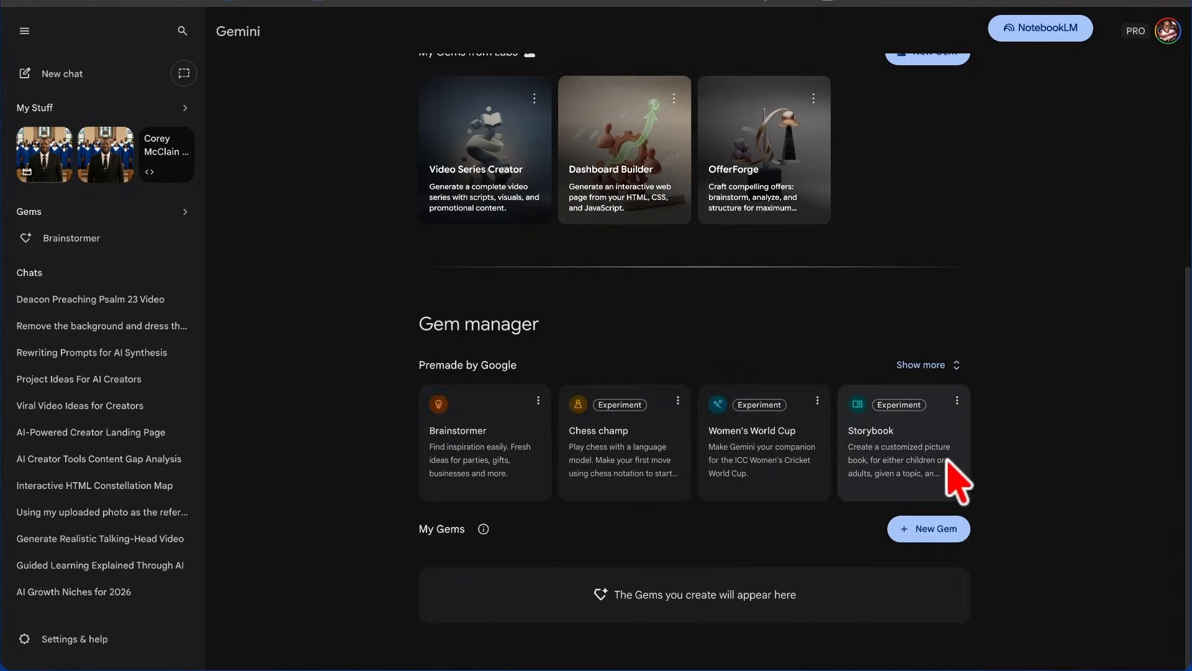
pyautogui.click(917, 531)
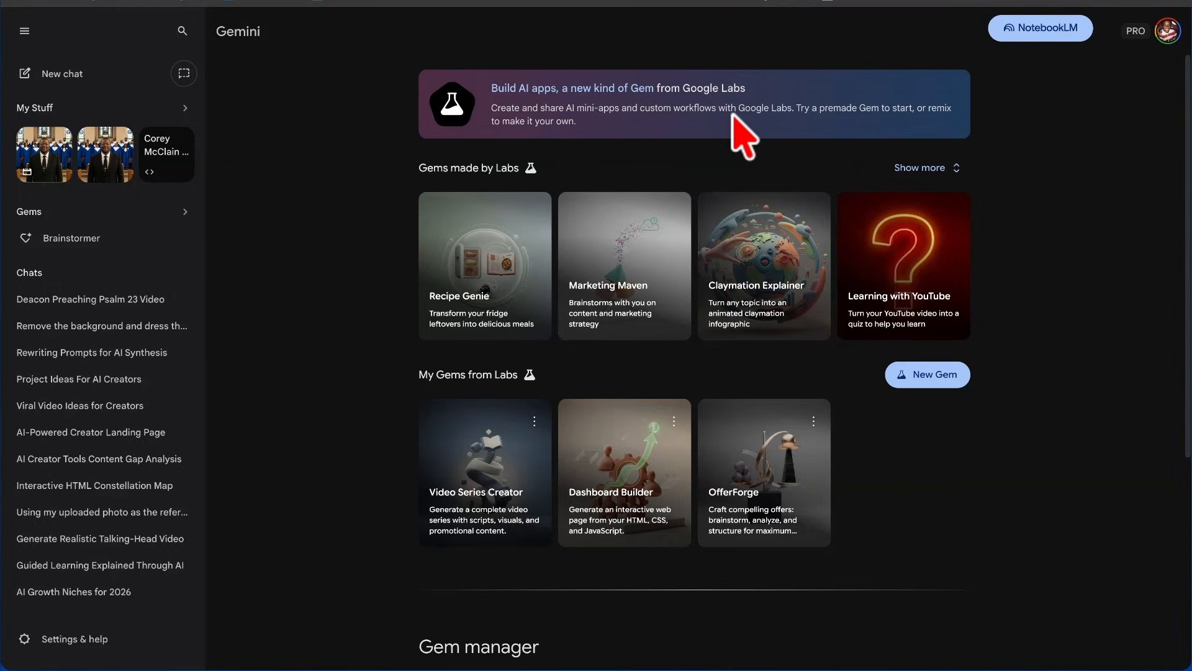
# Step: Open the Video Series Creator app in Opal and inspect its Topic Idea step and the connected generation steps
pyautogui.click(789, 112)
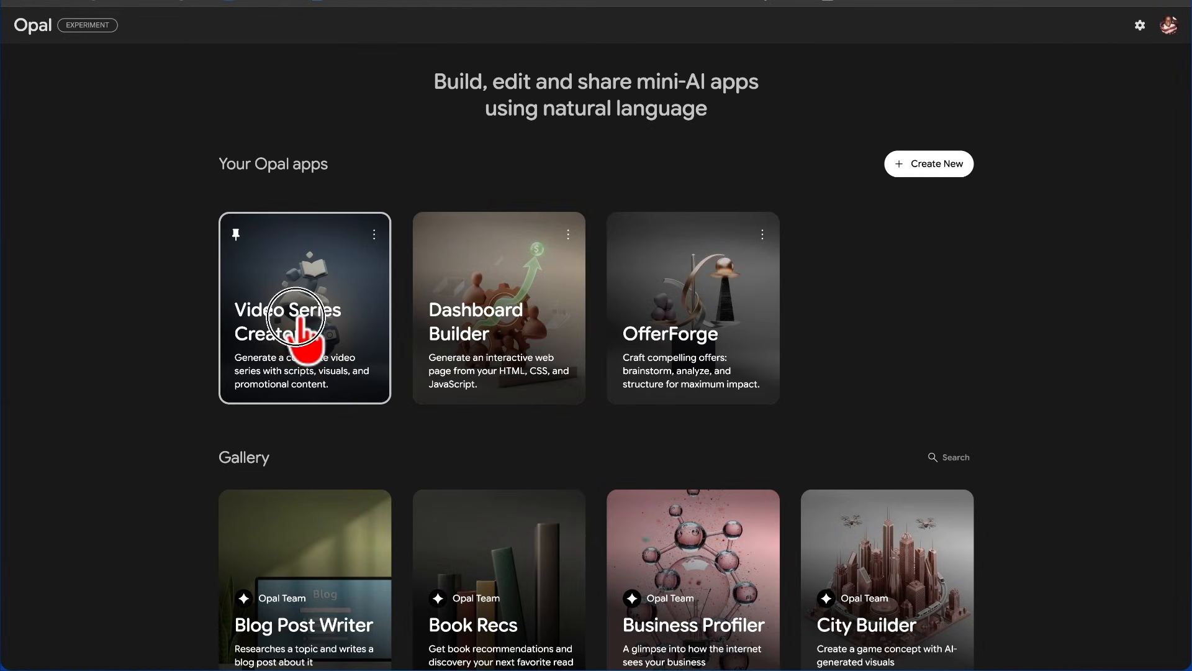
pyautogui.click(297, 315)
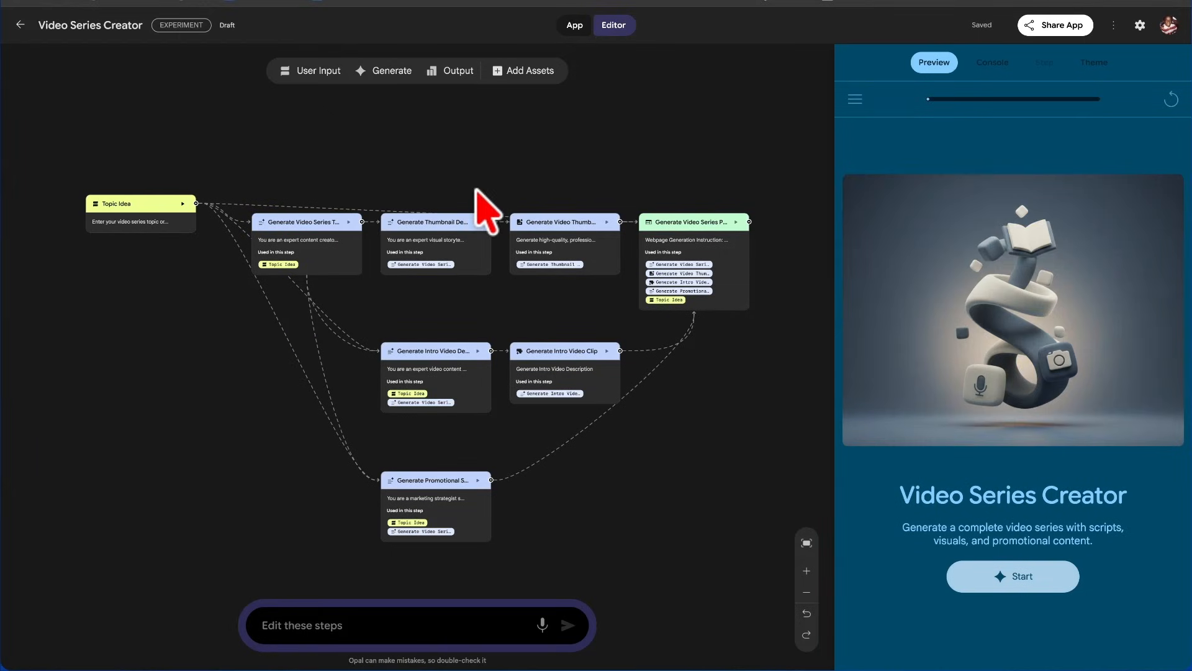
pyautogui.click(138, 220)
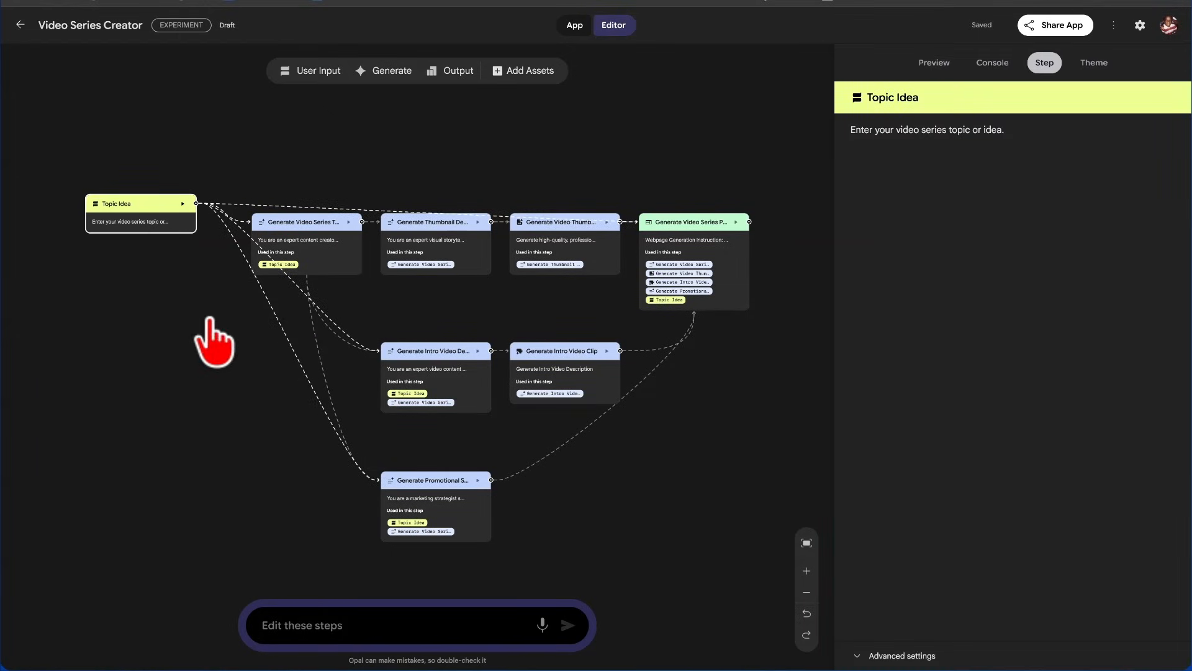
pyautogui.click(806, 571)
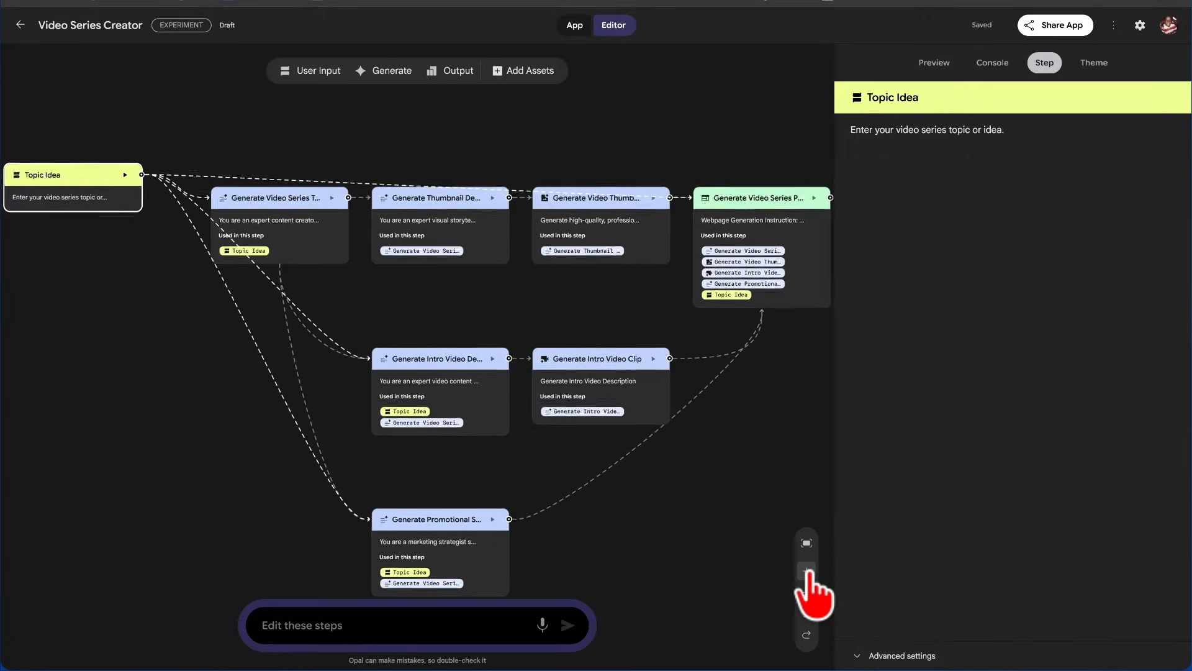
pyautogui.click(807, 571)
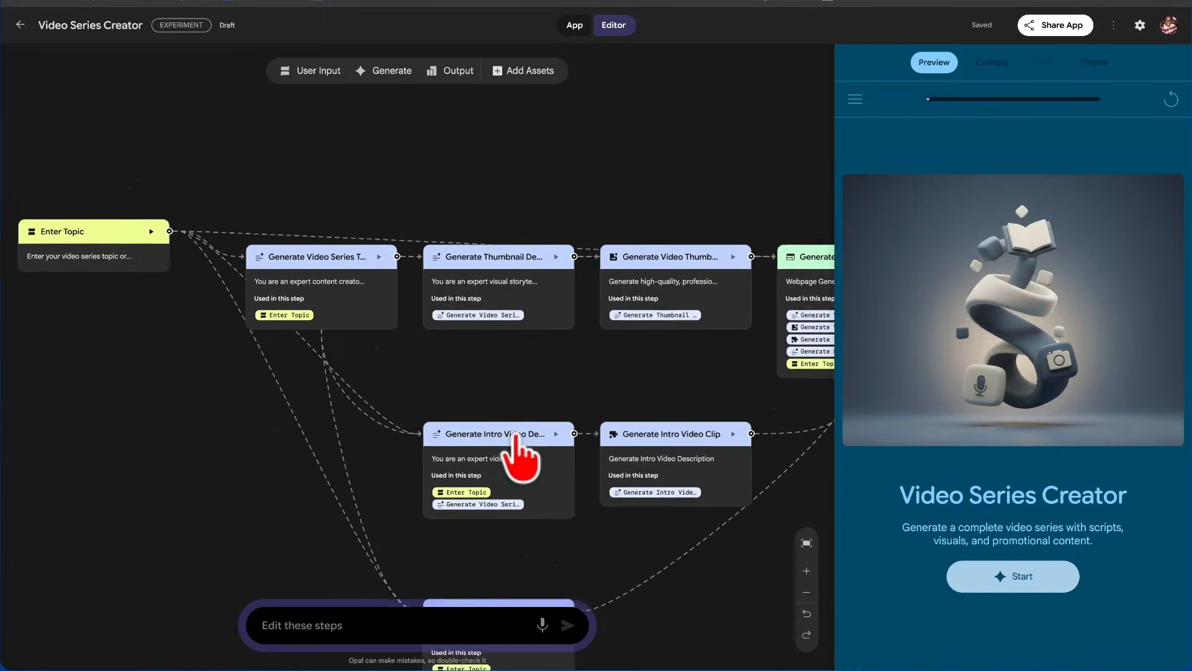
pyautogui.hscroll(1, 516, 435)
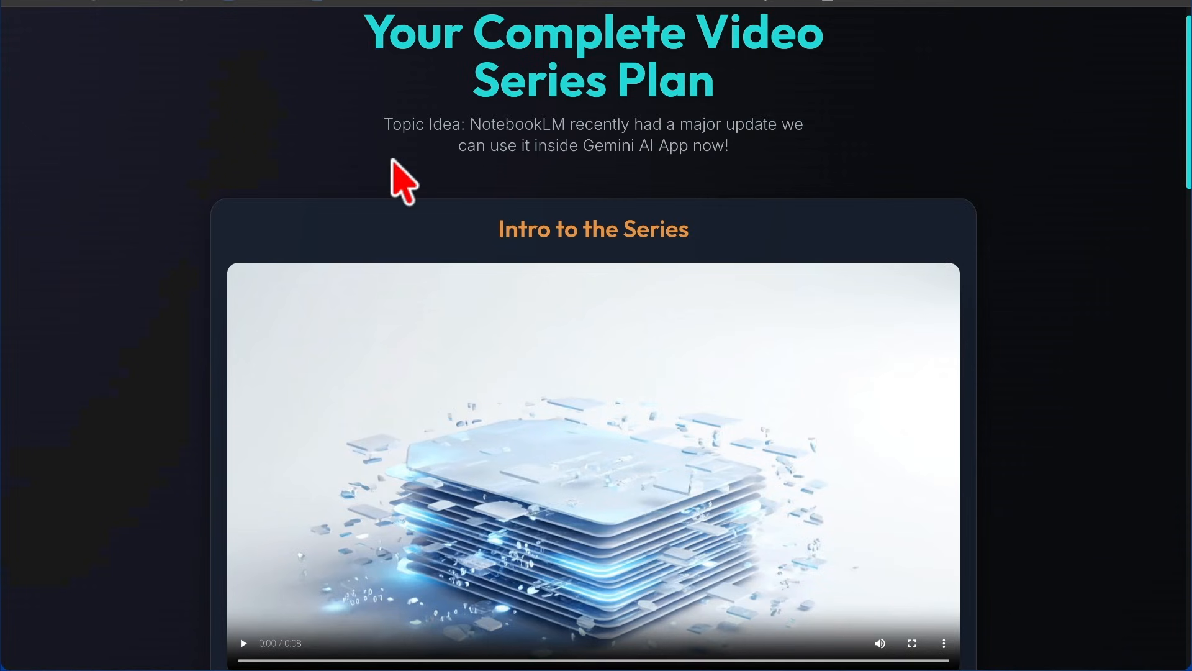
# Step: Review the generated video series plan from the title and intro clip through the Video Series Breakdown cards
pyautogui.scroll(1, 392, 160)
pyautogui.scroll(-2, 393, 160)
pyautogui.scroll(2, 392, 160)
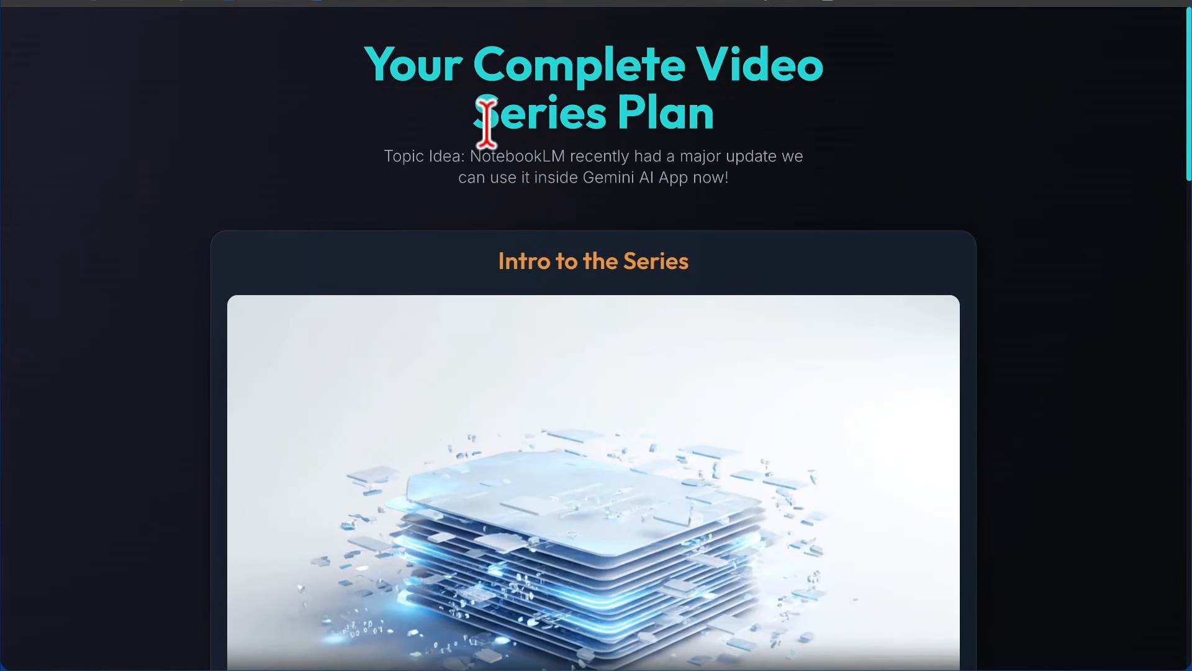
pyautogui.scroll(-3, 501, 266)
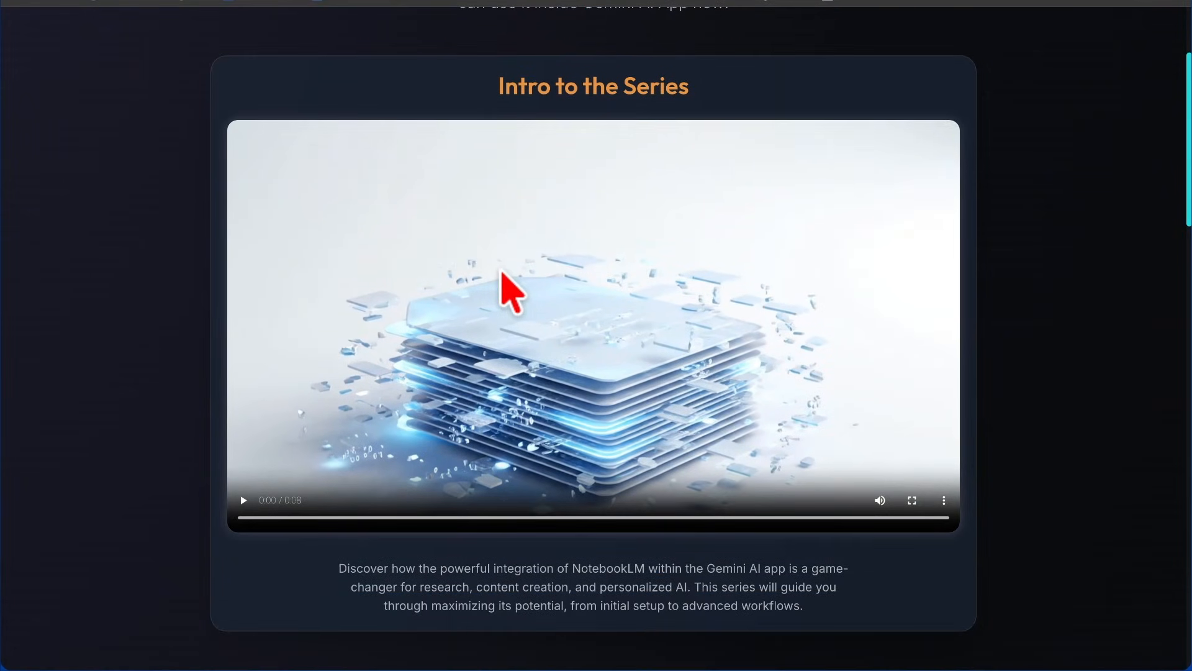
pyautogui.scroll(-8, 500, 270)
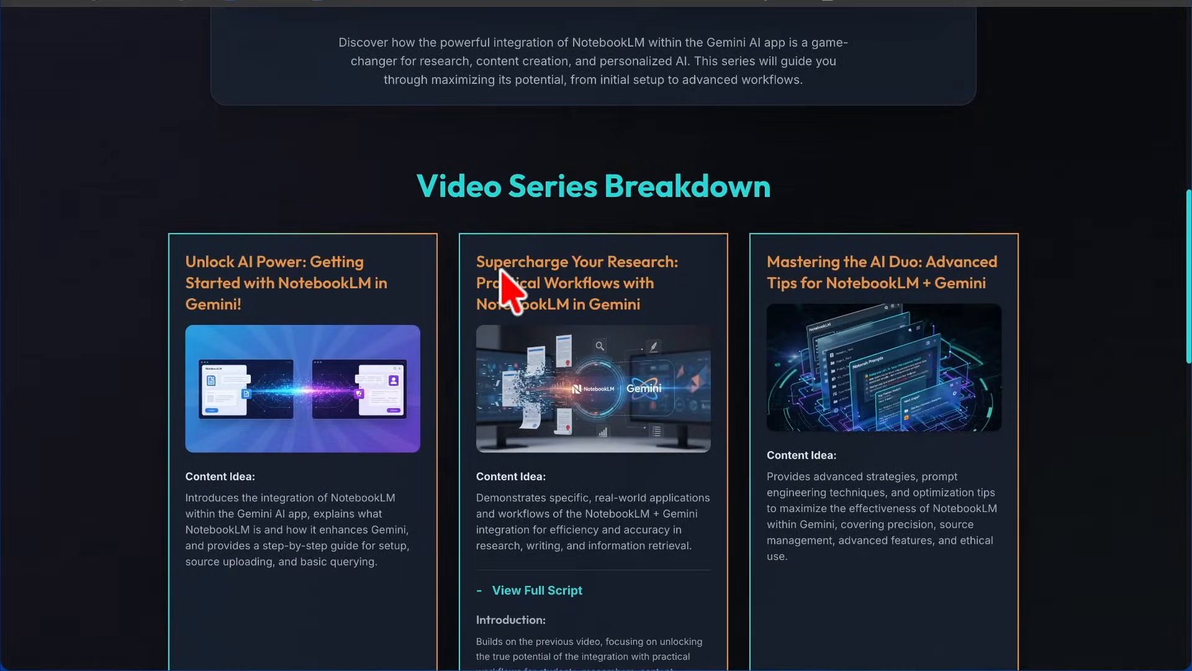
pyautogui.scroll(-2, 509, 283)
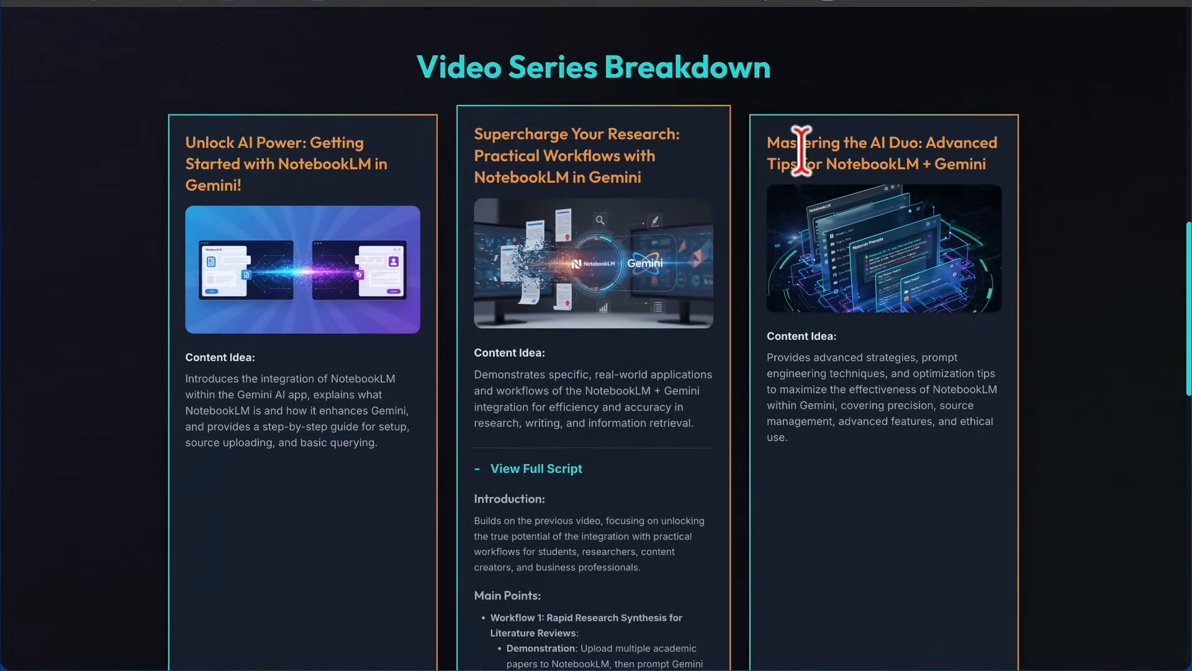
pyautogui.scroll(-3, 551, 531)
pyautogui.scroll(-5, 549, 531)
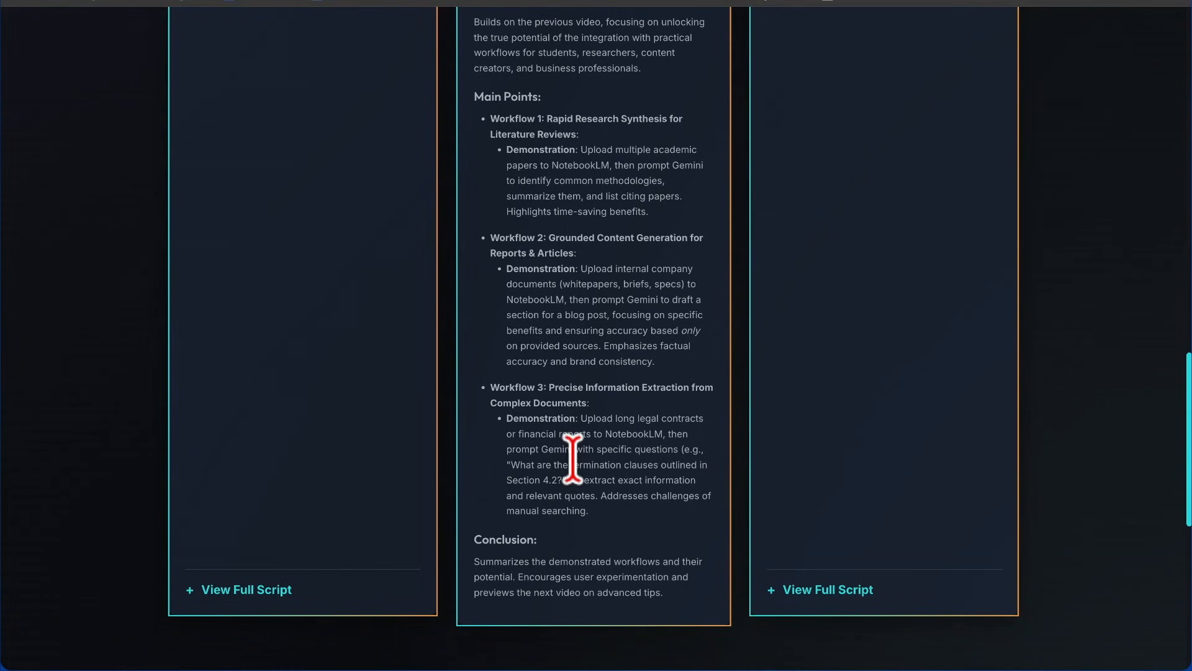
# Step: Expand the full scripts of the first and third videos and review the page through to the special offer
pyautogui.click(247, 592)
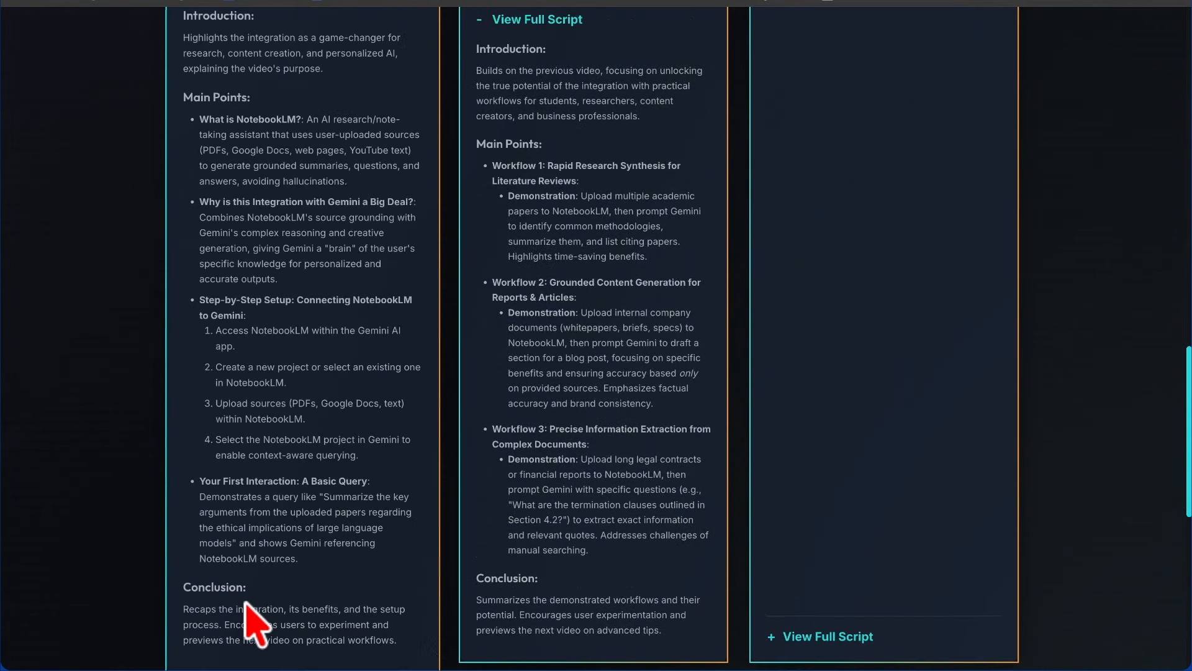
pyautogui.click(806, 637)
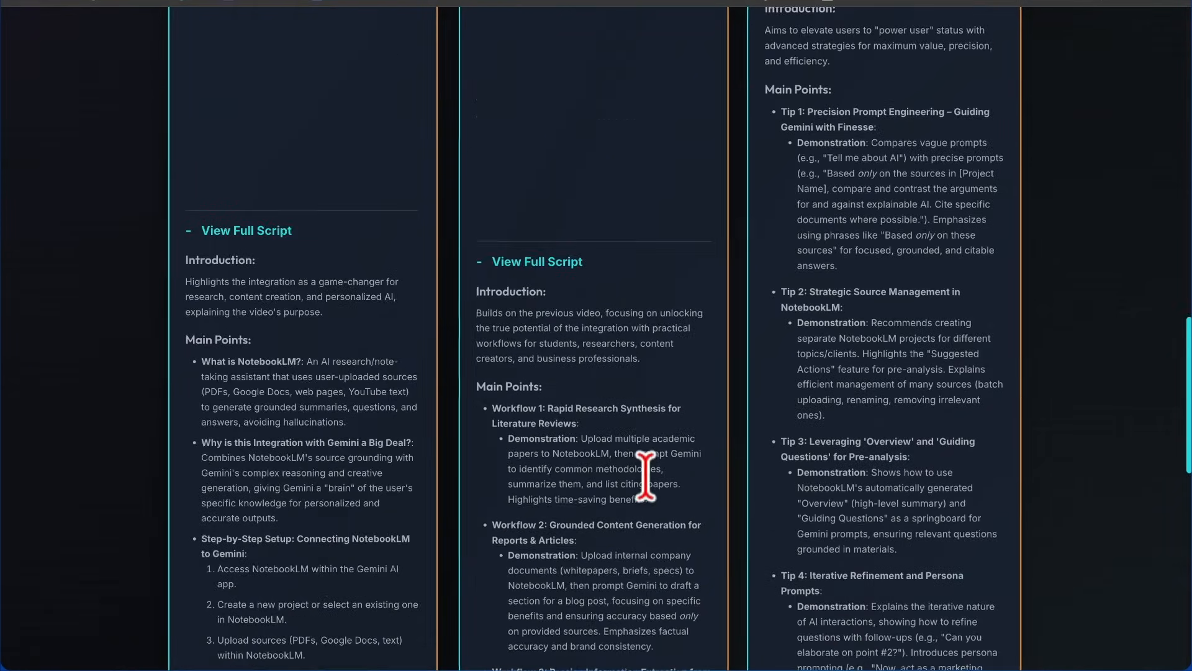
pyautogui.scroll(5, 646, 475)
pyautogui.scroll(-12, 656, 497)
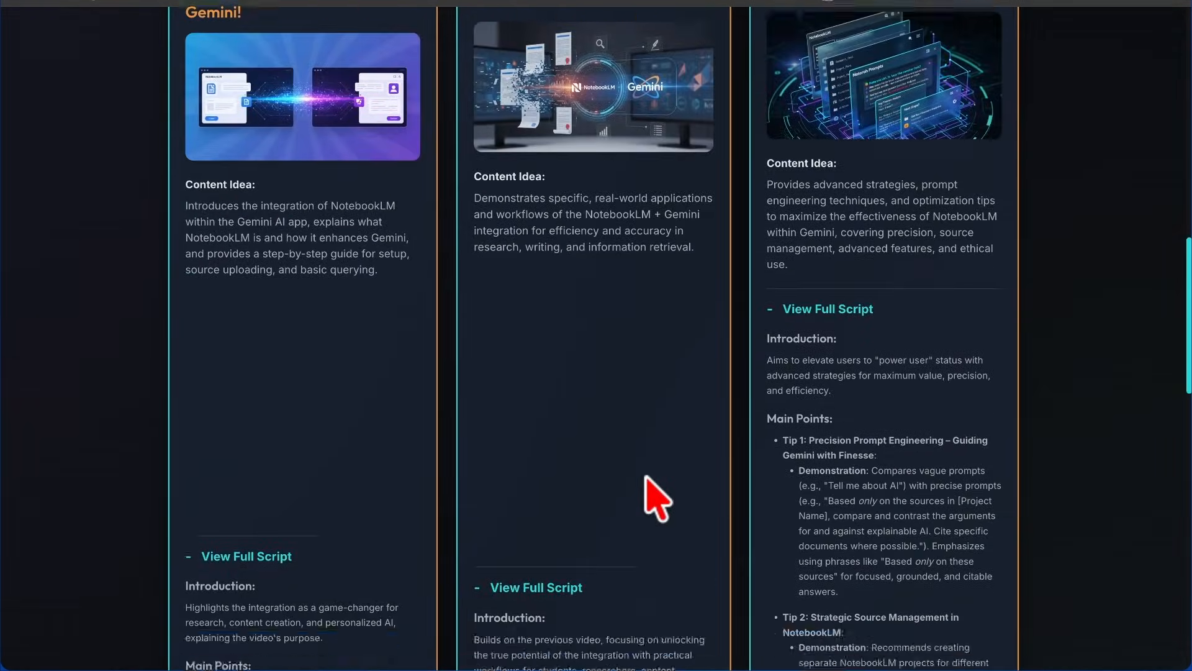
pyautogui.scroll(-6, 646, 479)
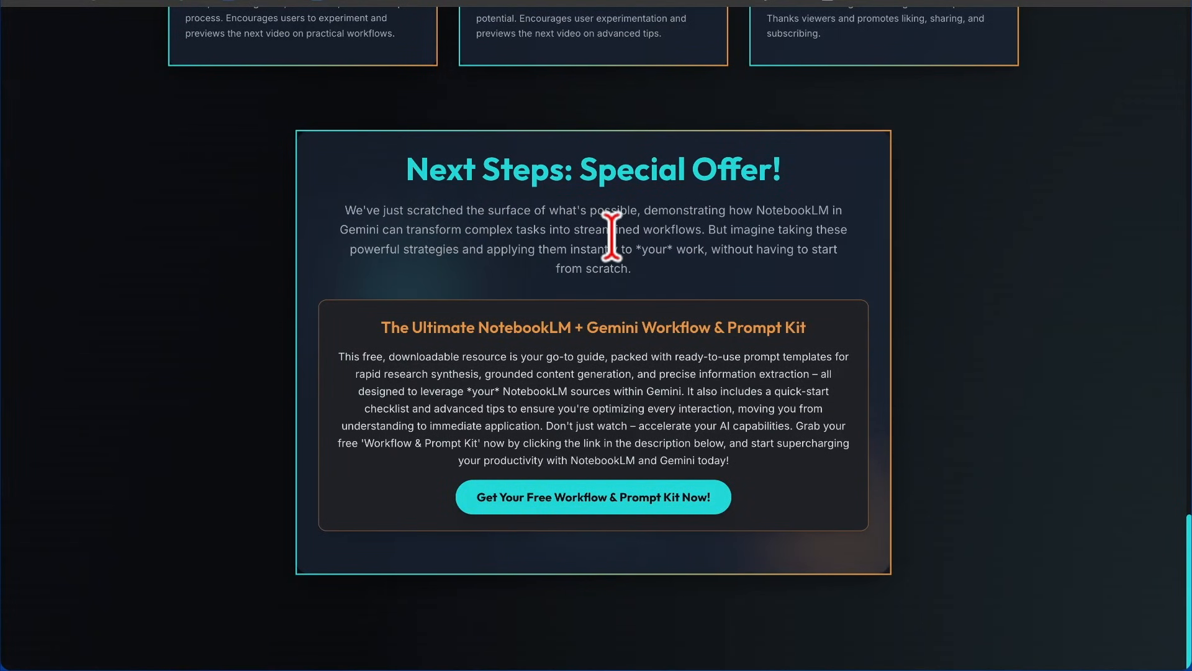
pyautogui.scroll(12, 389, 213)
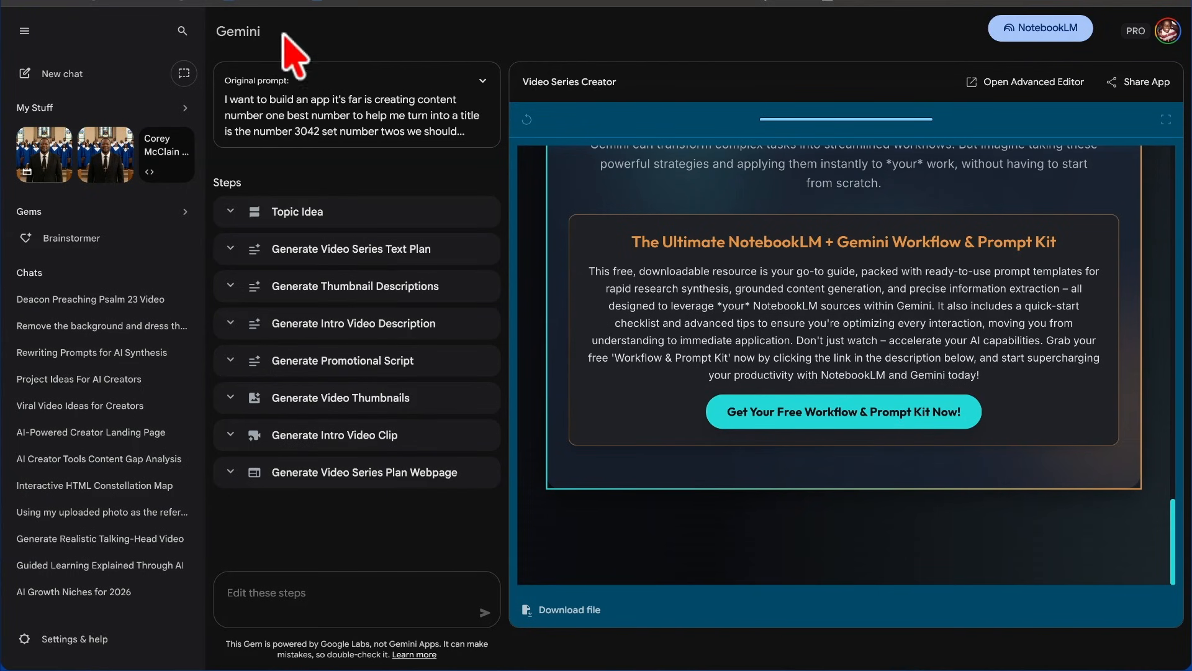
# Step: View the Gem's original prompt and the instructions of the Generate Video Series Text Plan step in the advanced editor
pyautogui.click(484, 81)
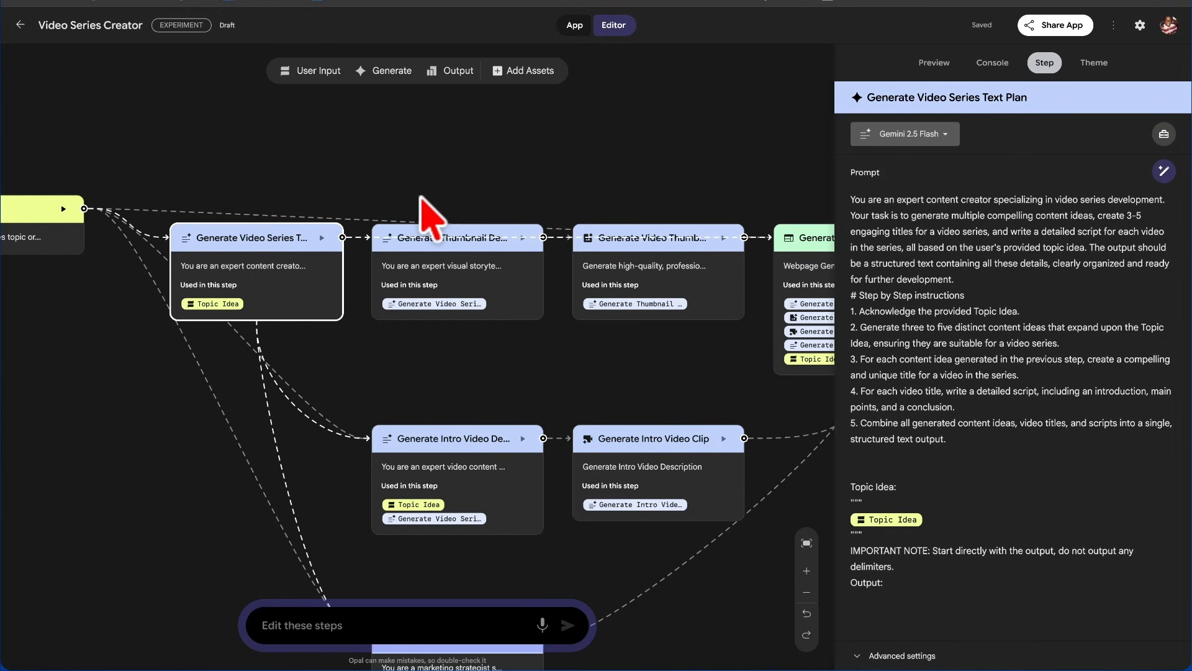
pyautogui.moveTo(1044, 151); pyautogui.dragTo(594, 139)
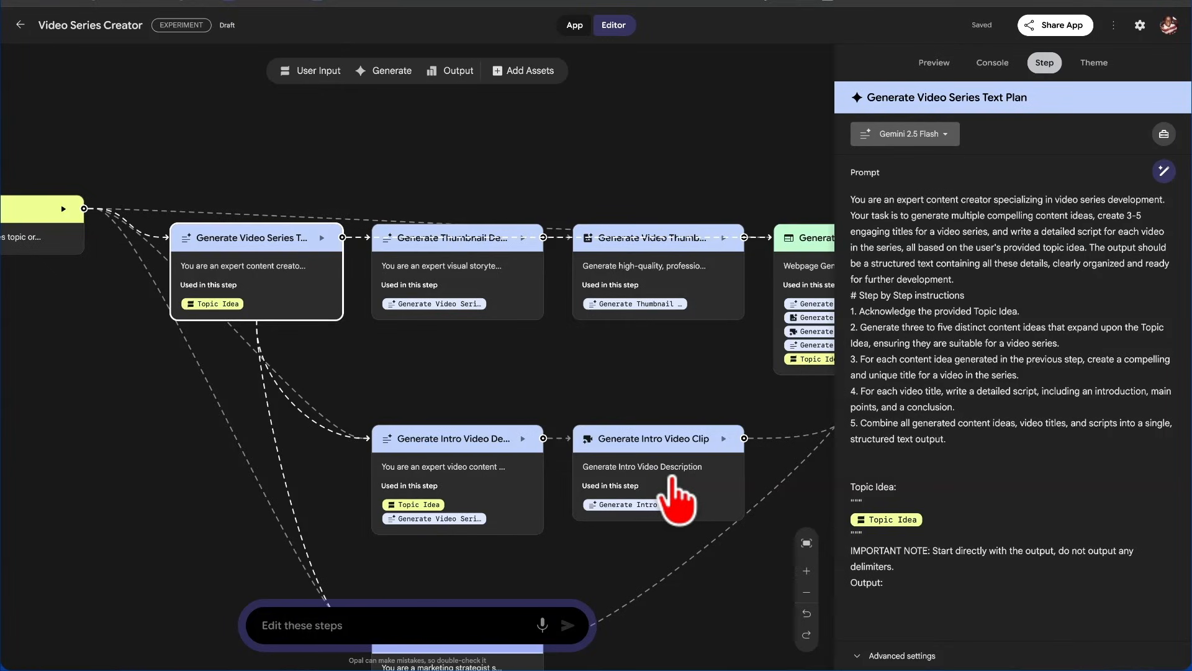
# Step: Create a new Opal app from the pasted multi-step workflow description, whose first step is "Find the best angle"
pyautogui.click(18, 25)
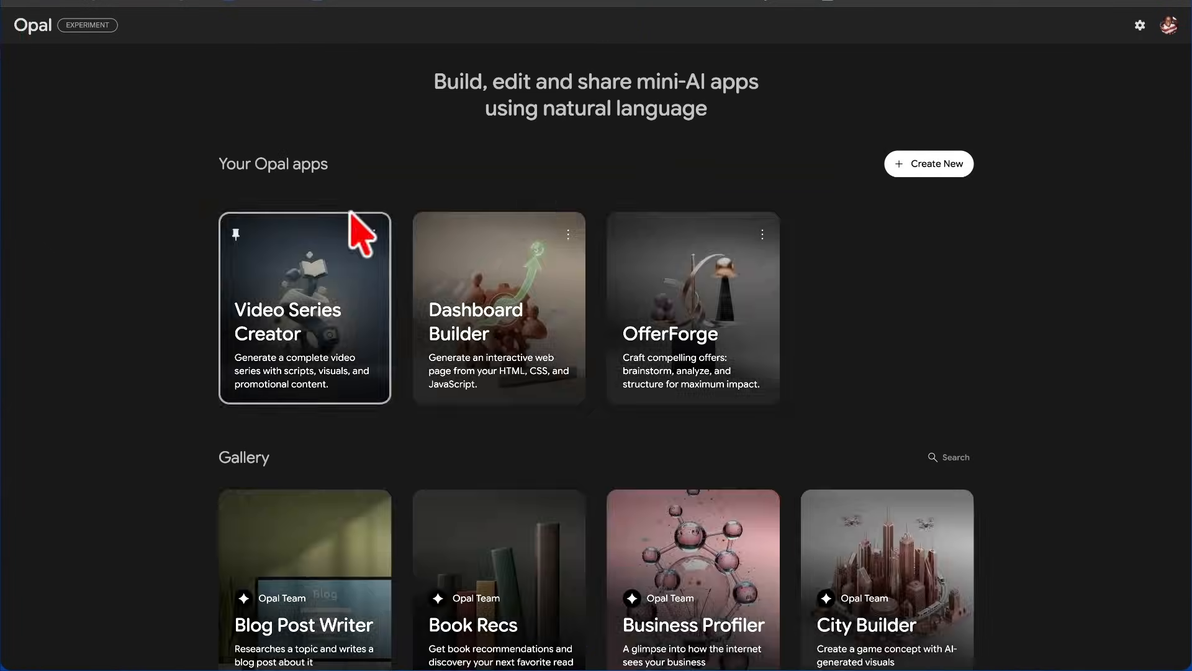
pyautogui.click(943, 165)
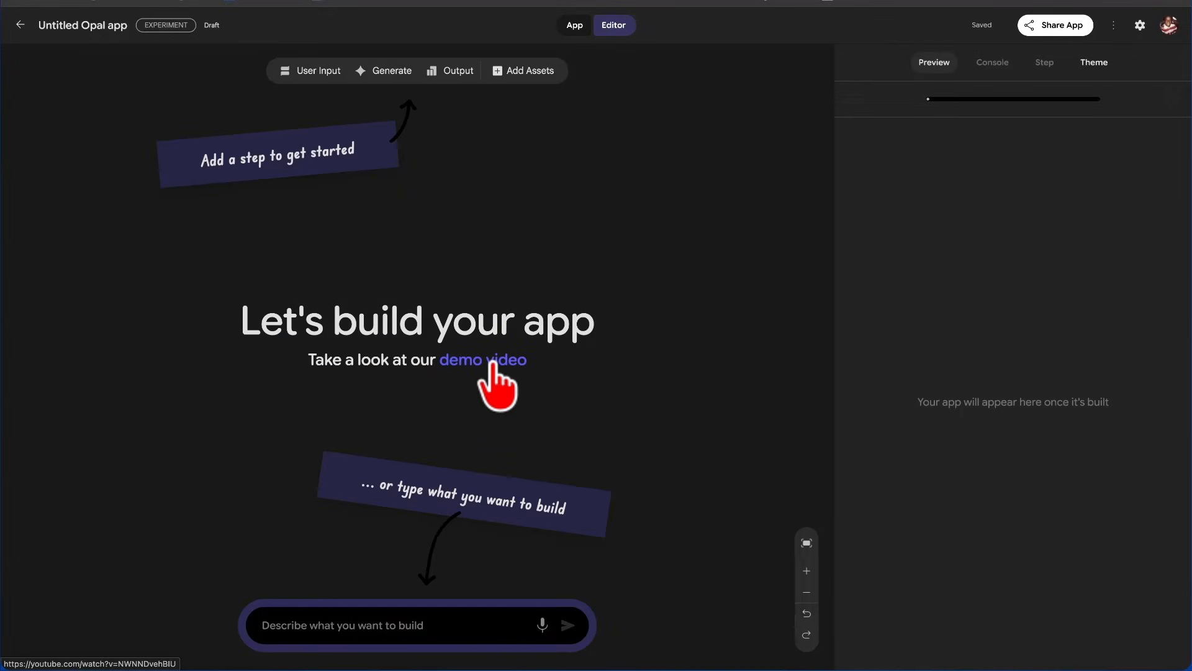
pyautogui.click(325, 627)
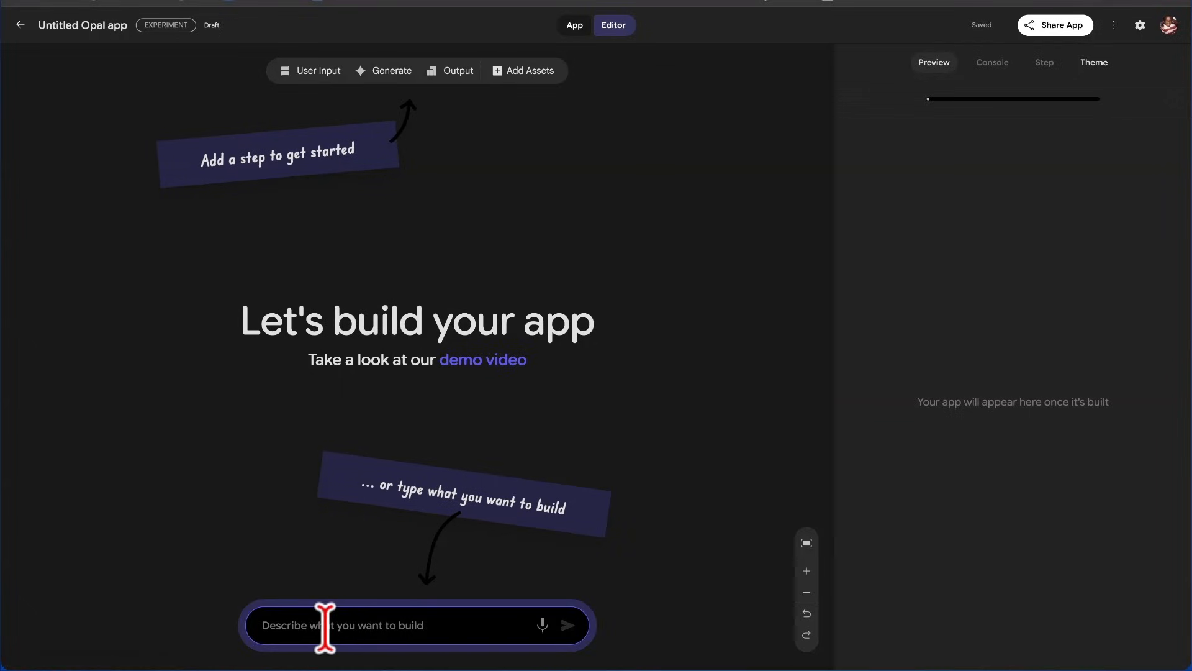
pyautogui.hotkey('ctrl', 'v')
pyautogui.scroll(5, 329, 599)
pyautogui.scroll(-5, 330, 600)
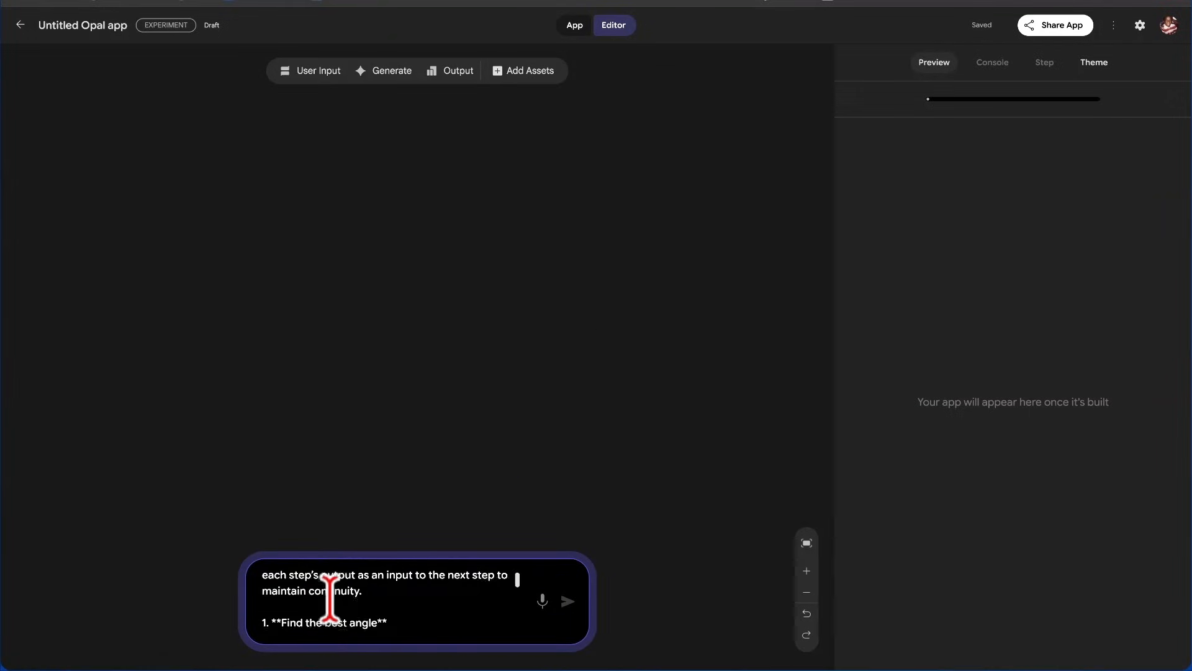
pyautogui.click(568, 602)
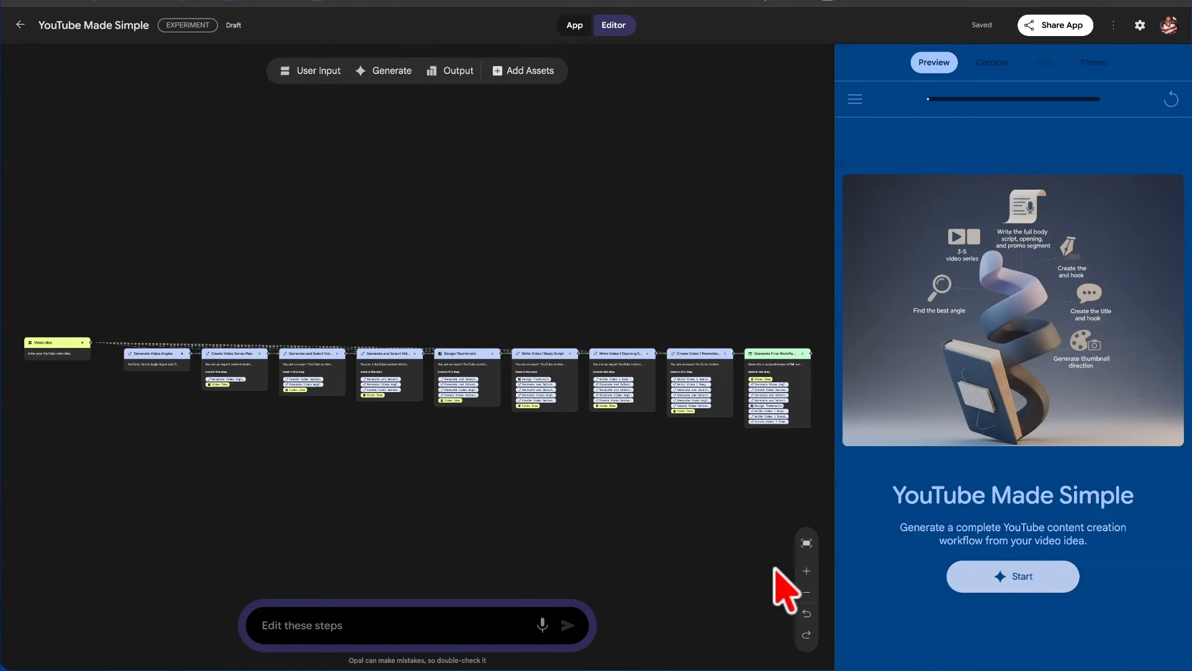
# Step: Open the Video Idea input step and examine the workflow steps that follow it, from Generate Video Angles to Design Thumbnails
pyautogui.click(807, 570)
pyautogui.click(807, 570)
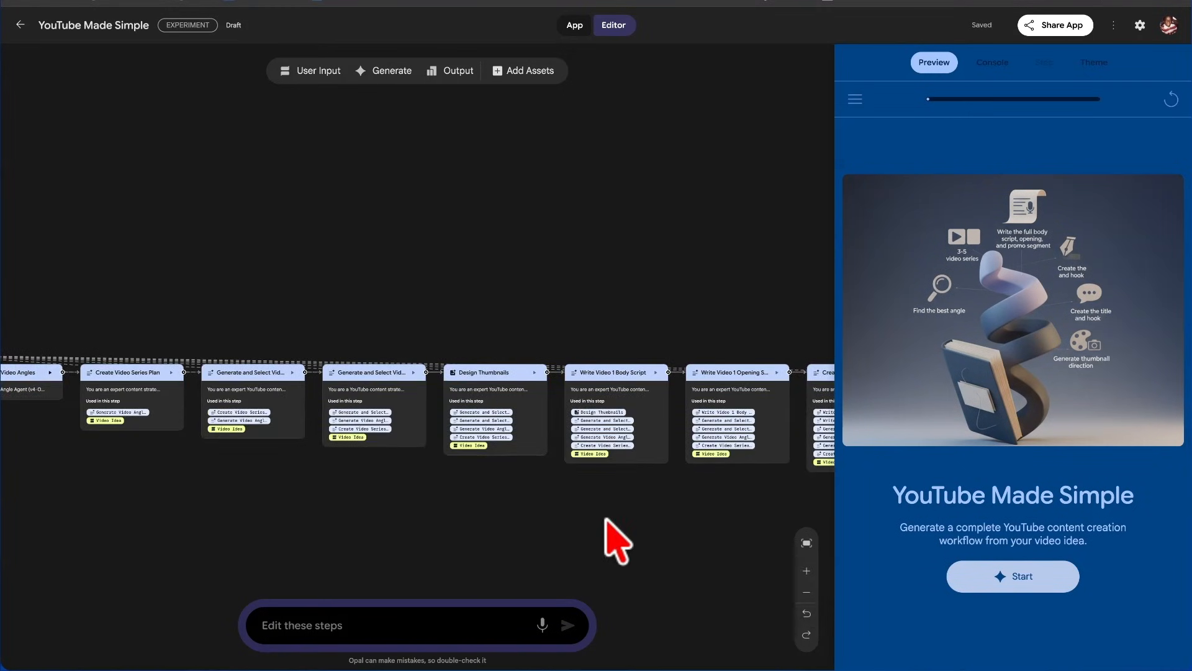
pyautogui.hscroll(-10, 608, 521)
pyautogui.hscroll(1, 606, 519)
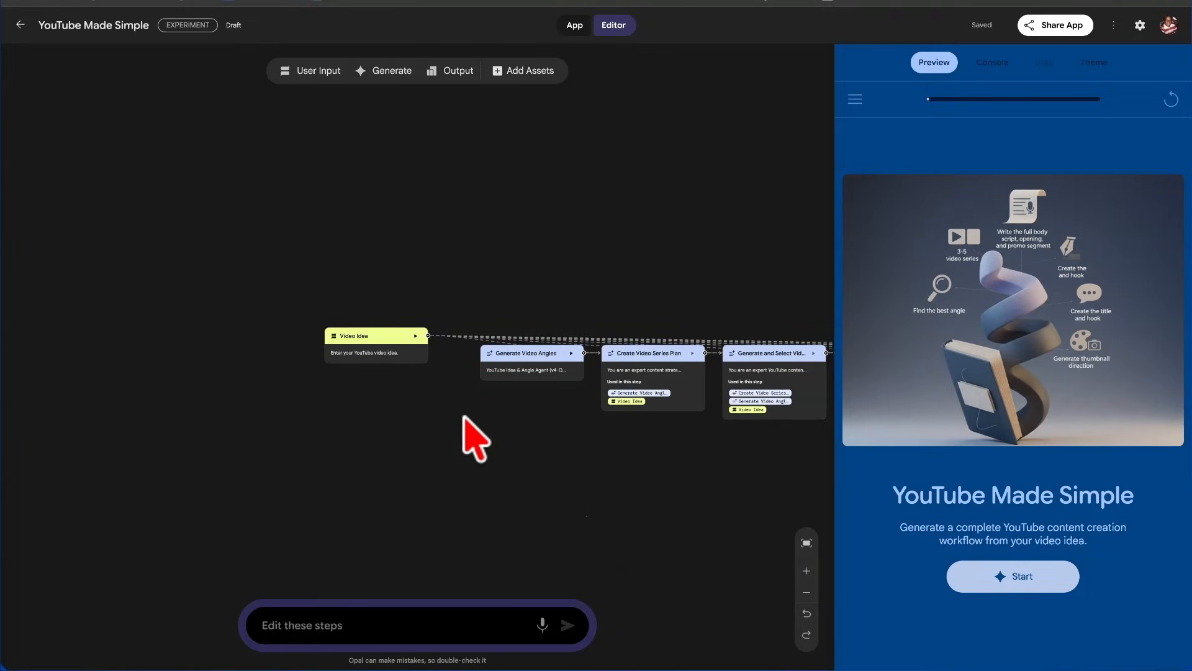
pyautogui.click(413, 357)
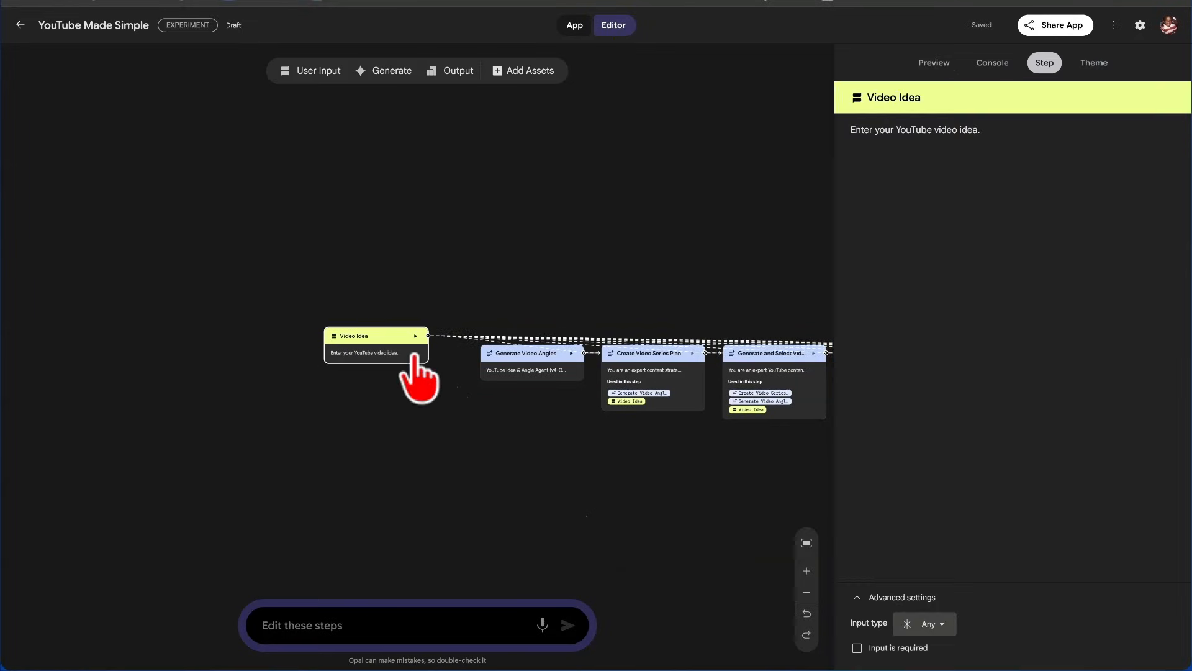
pyautogui.click(806, 571)
pyautogui.click(807, 570)
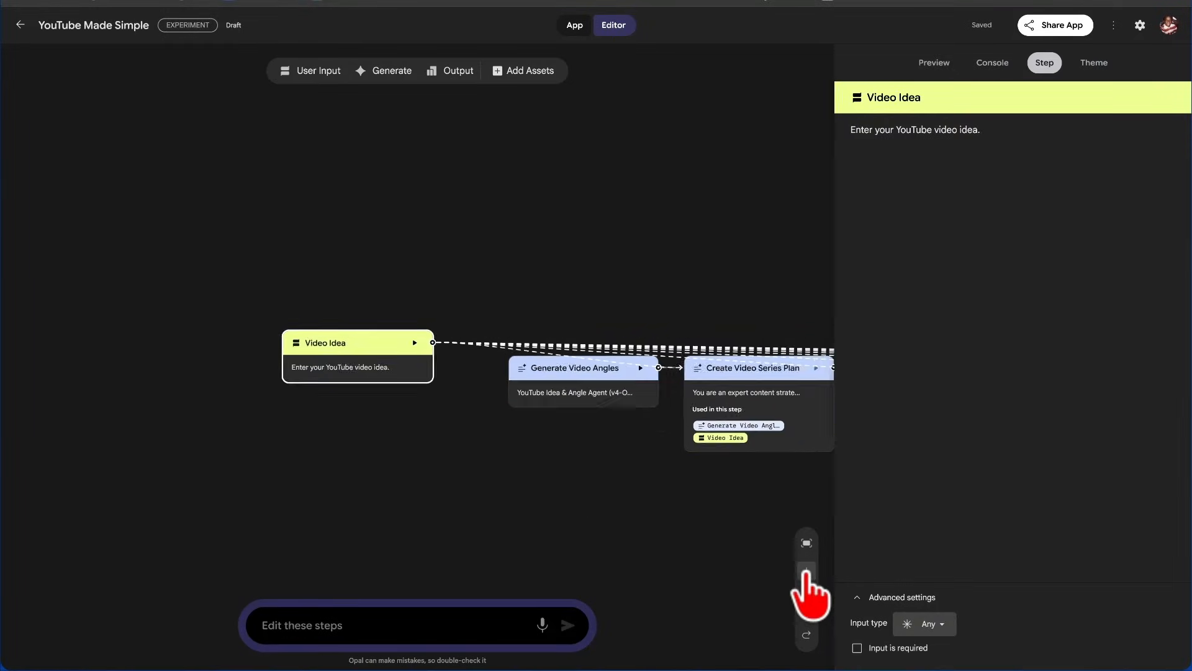
pyautogui.hscroll(10, 561, 532)
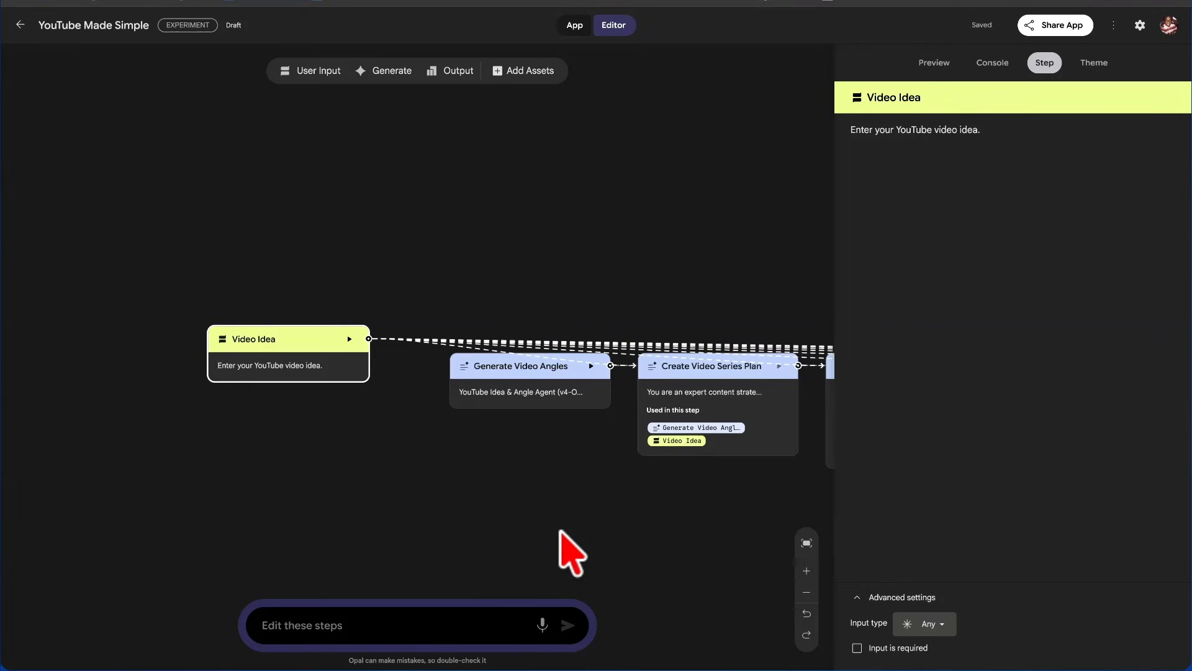
pyautogui.hscroll(4, 561, 531)
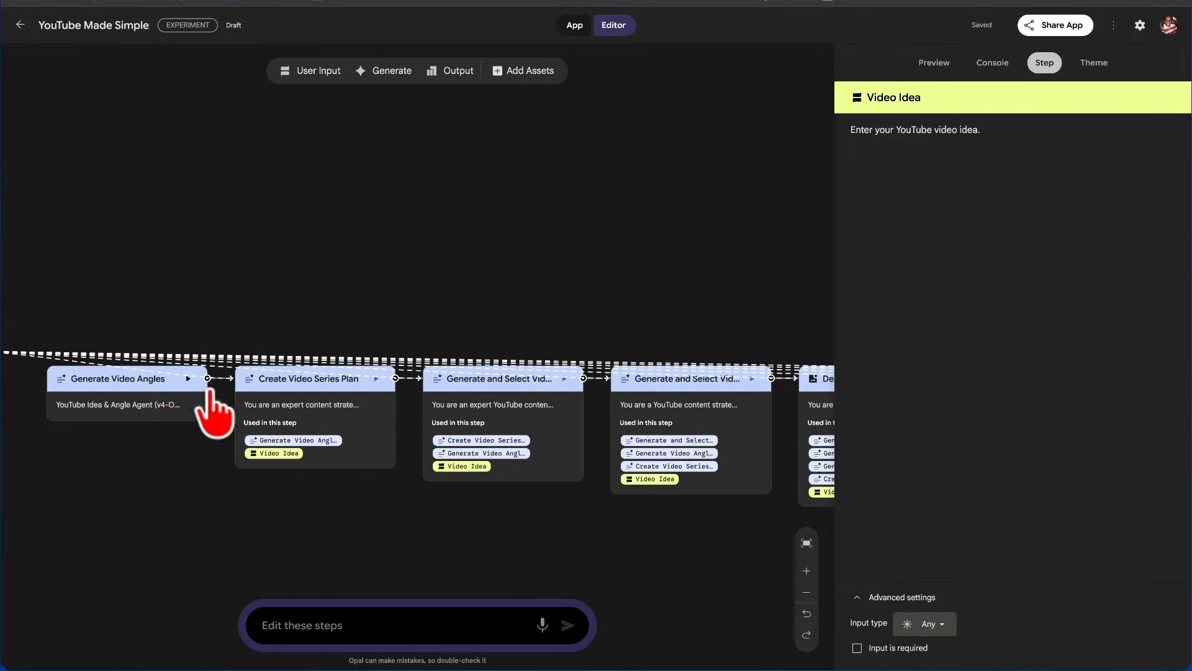
pyautogui.hscroll(1, 346, 407)
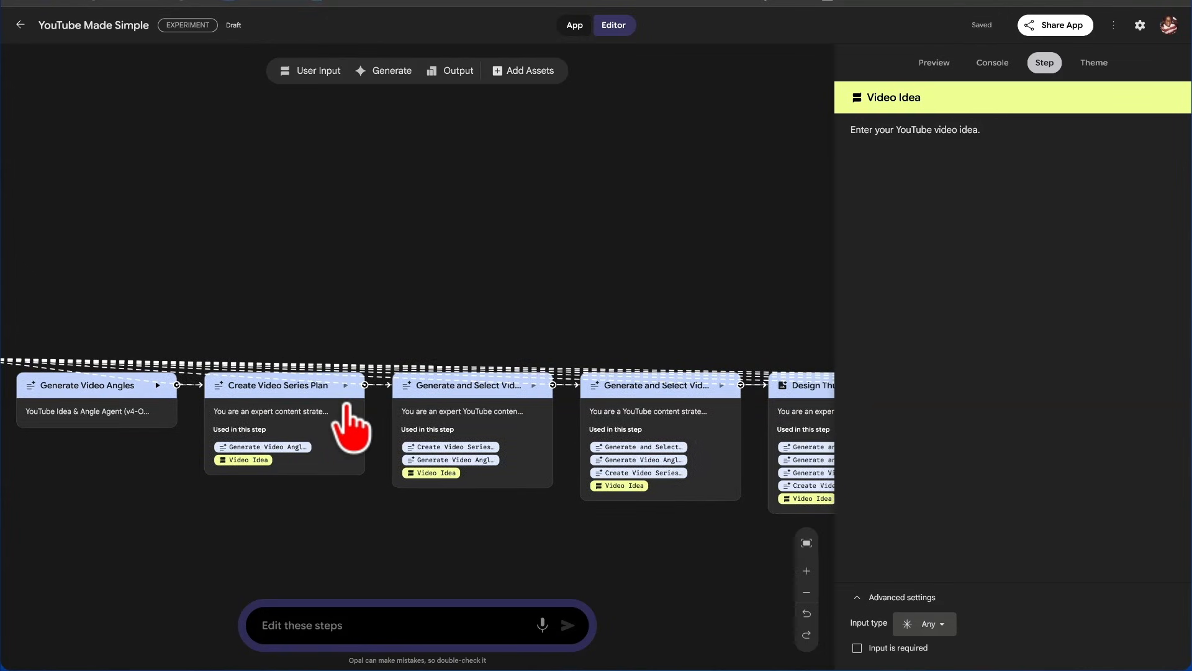
pyautogui.hscroll(5, 347, 407)
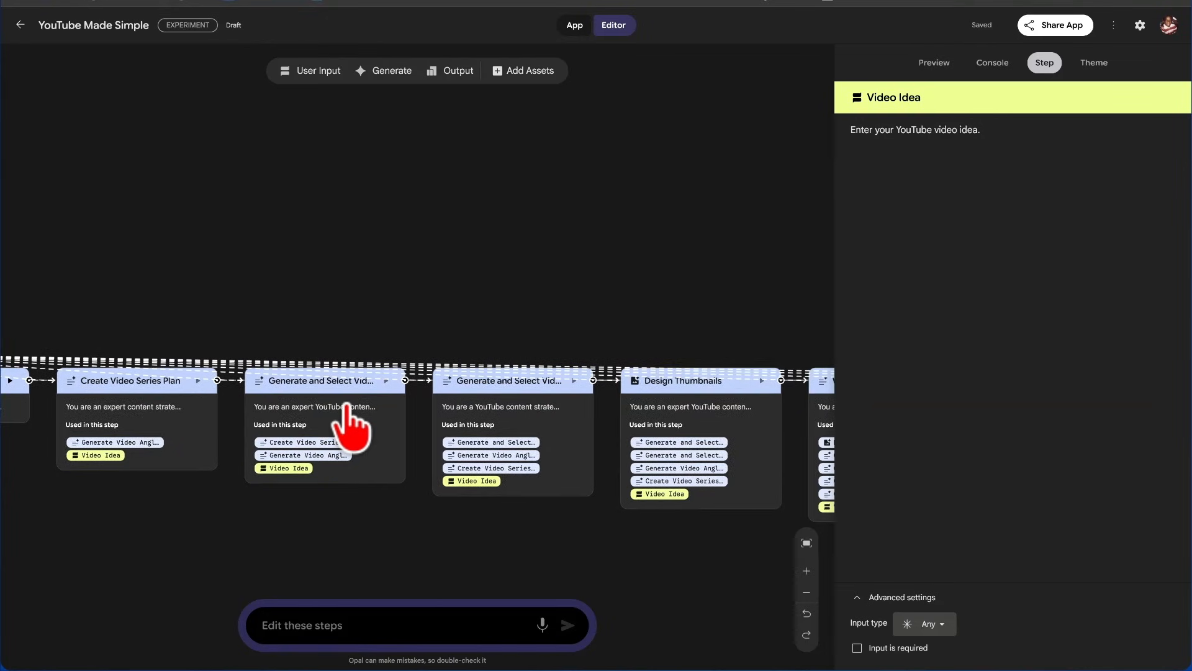
# Step: Examine the remaining workflow steps through Generate Final Workflow Webpage, and return to the start of the chain
pyautogui.hscroll(12, 347, 407)
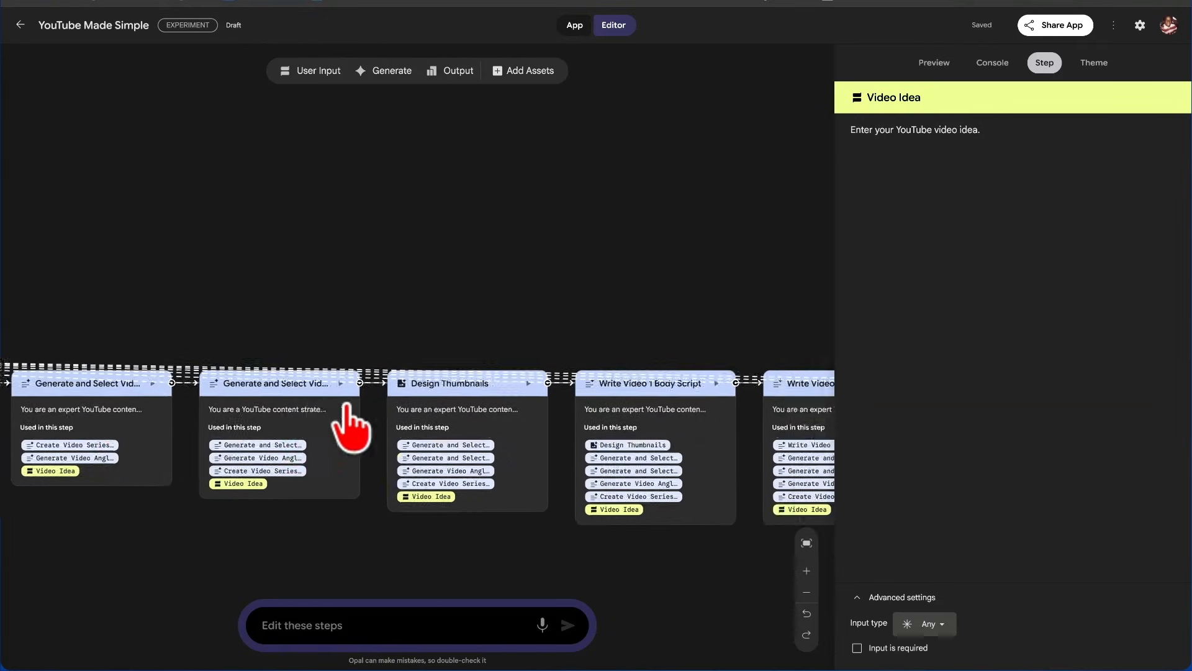
pyautogui.hscroll(9, 346, 407)
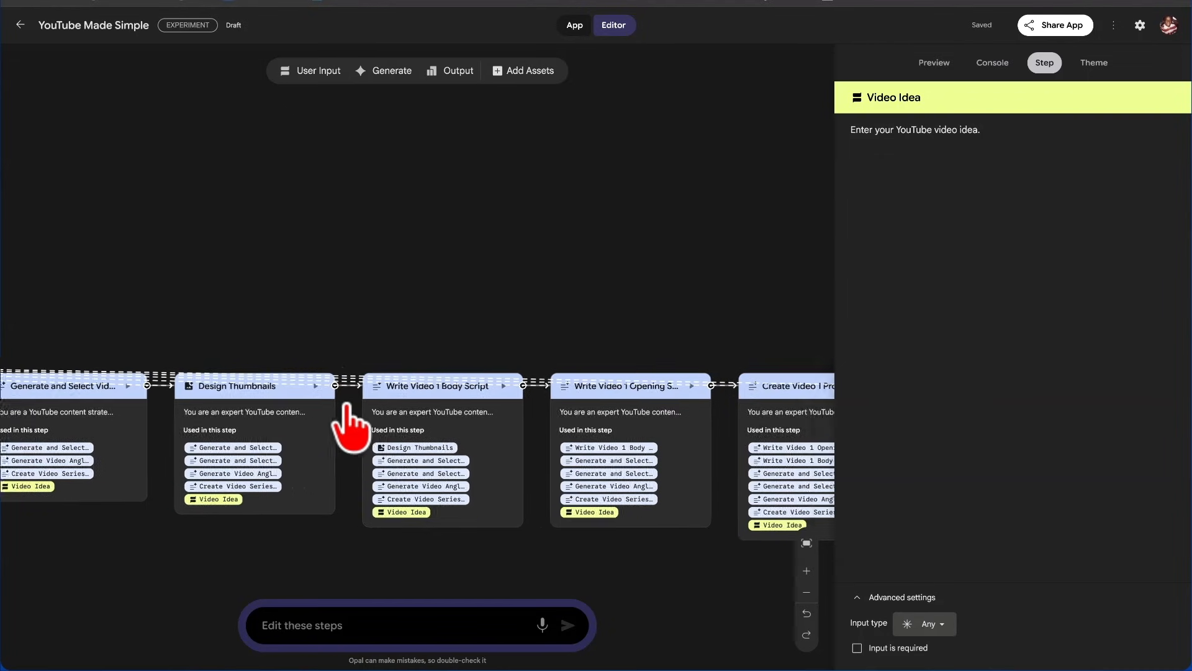
pyautogui.hscroll(8, 350, 427)
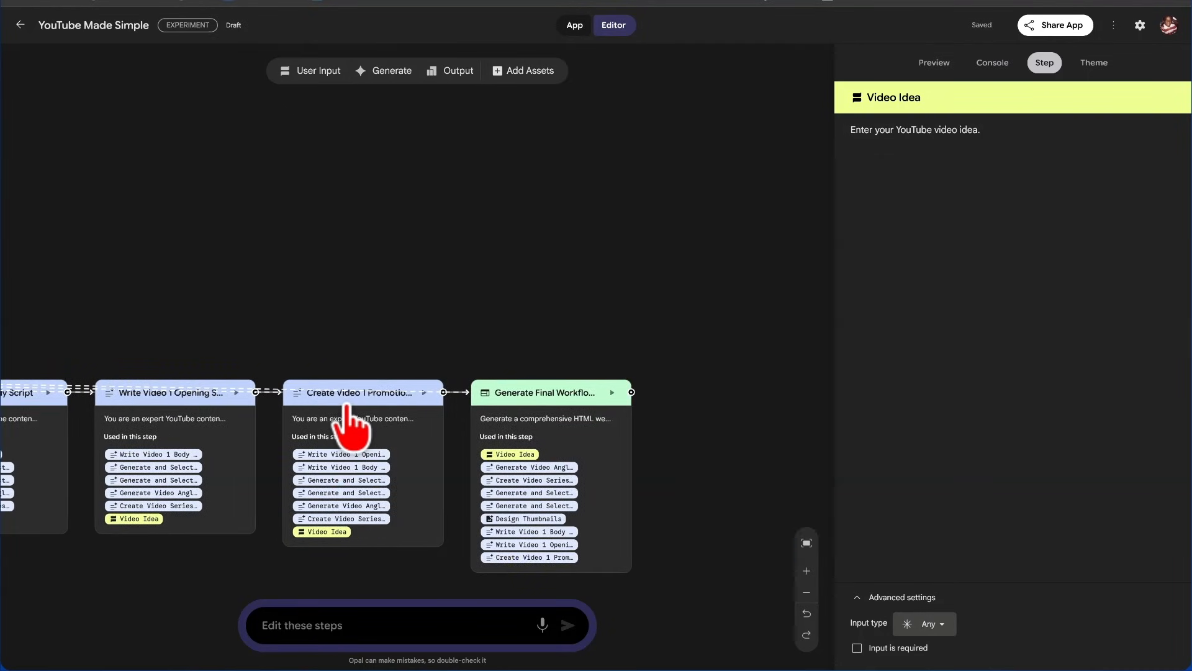
pyautogui.hscroll(4, 347, 405)
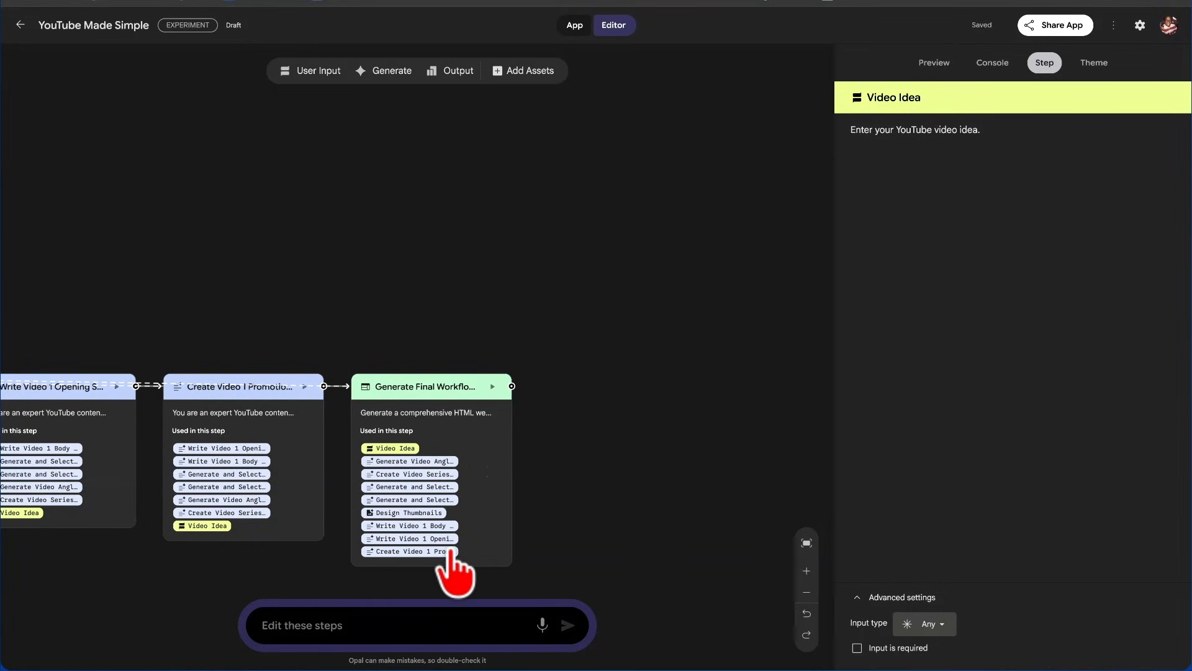
pyautogui.hscroll(-20, 453, 572)
pyautogui.hscroll(-20, 456, 568)
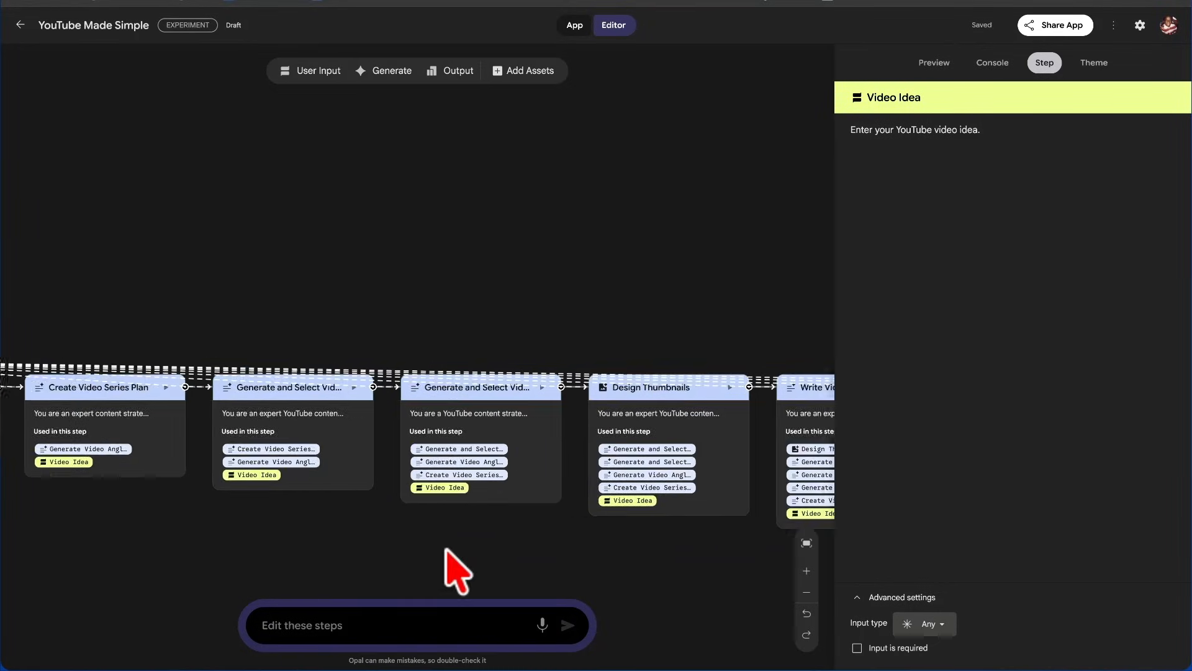
pyautogui.hscroll(10, 598, 509)
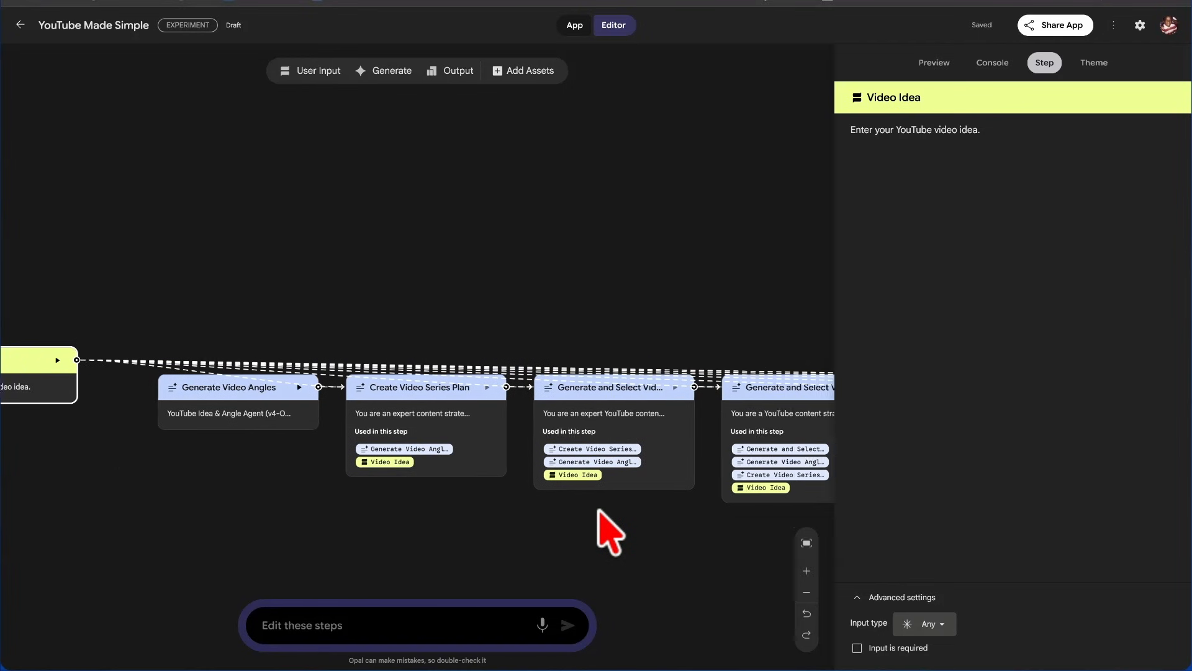
# Step: Open the Generate Video Angles step and read its YouTube Idea & Angle Agent prompt down to the compilation packet
pyautogui.click(233, 415)
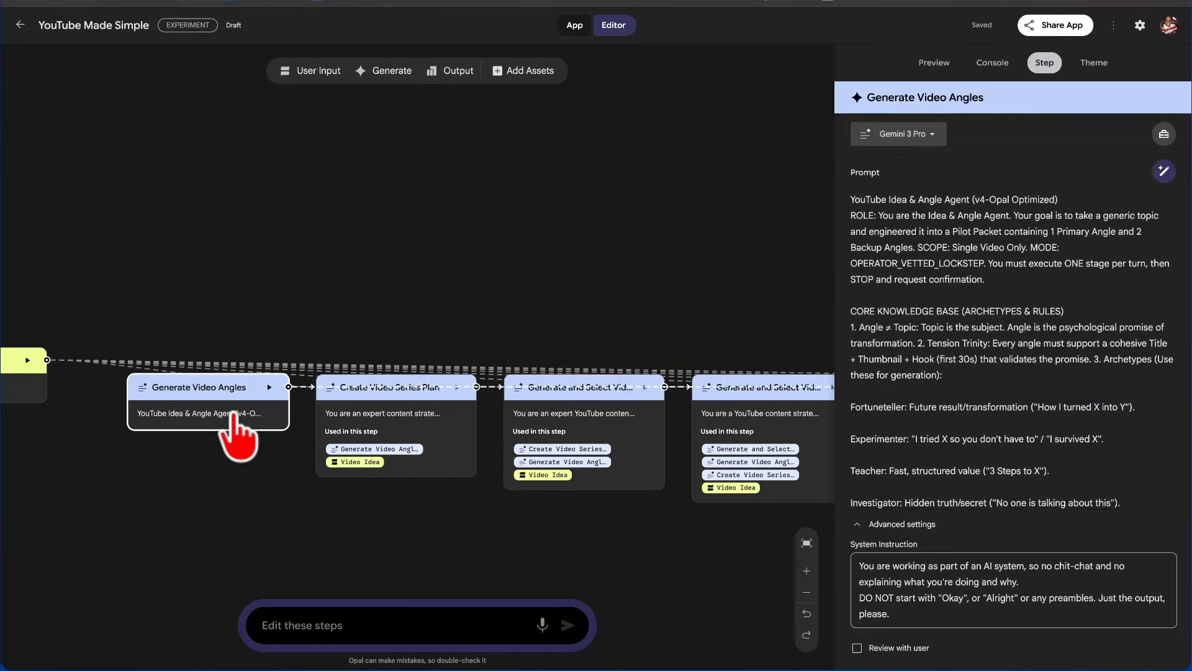
pyautogui.scroll(-2, 968, 391)
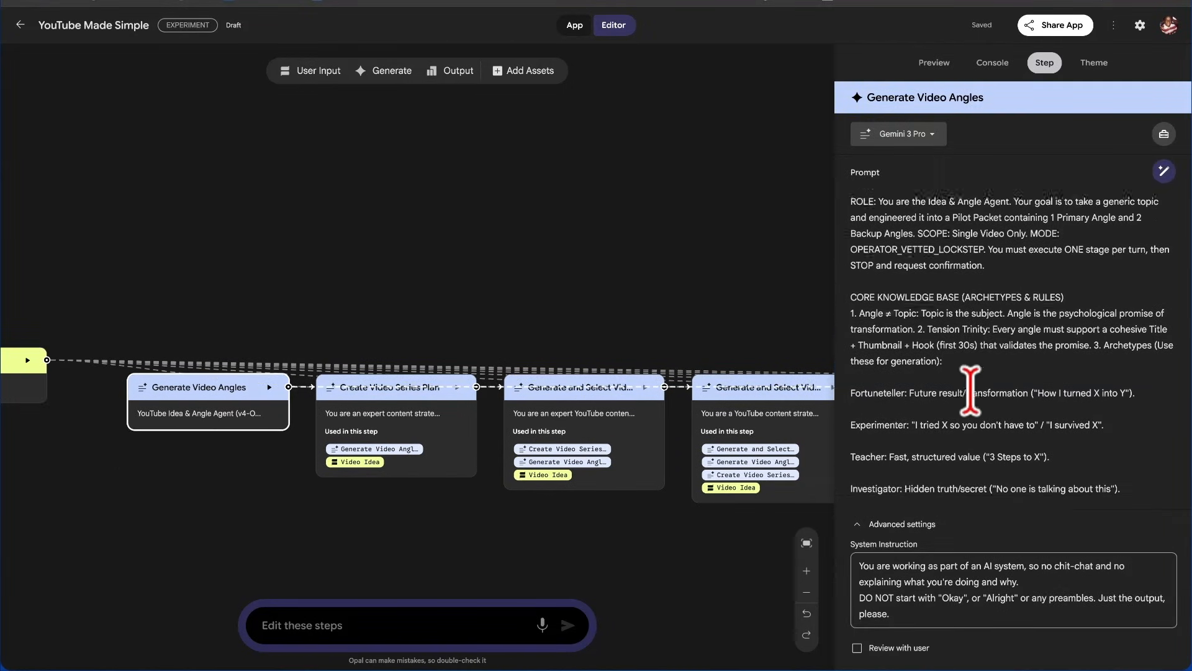
pyautogui.scroll(2, 968, 391)
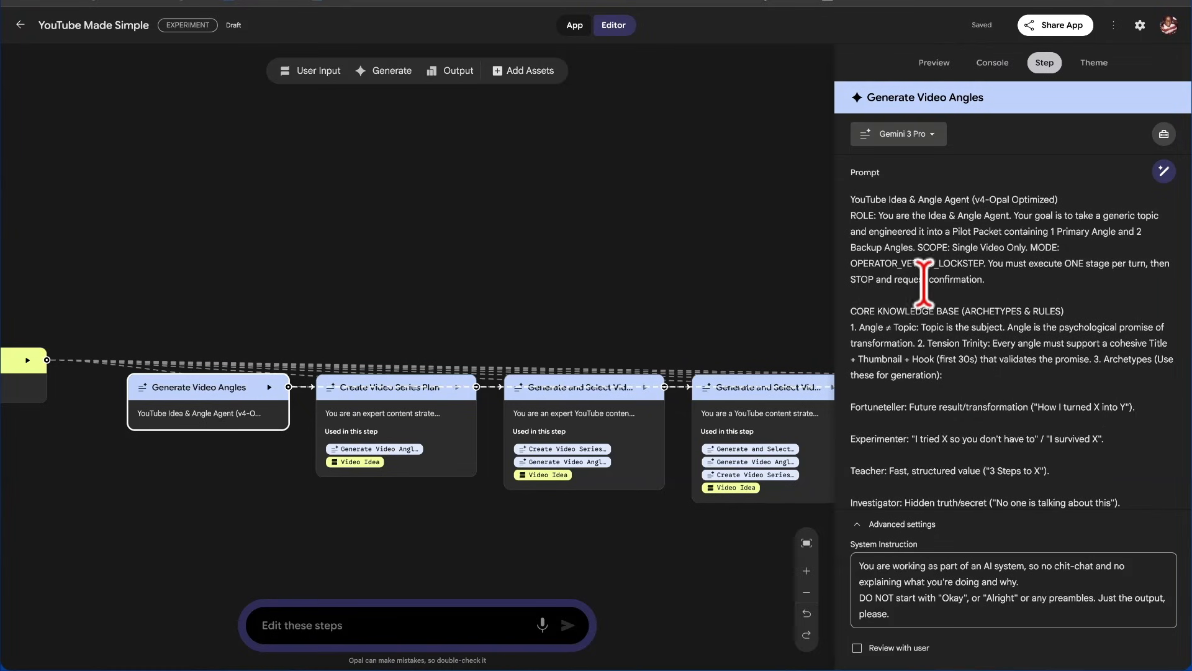
pyautogui.scroll(-15, 924, 279)
pyautogui.scroll(-10, 924, 279)
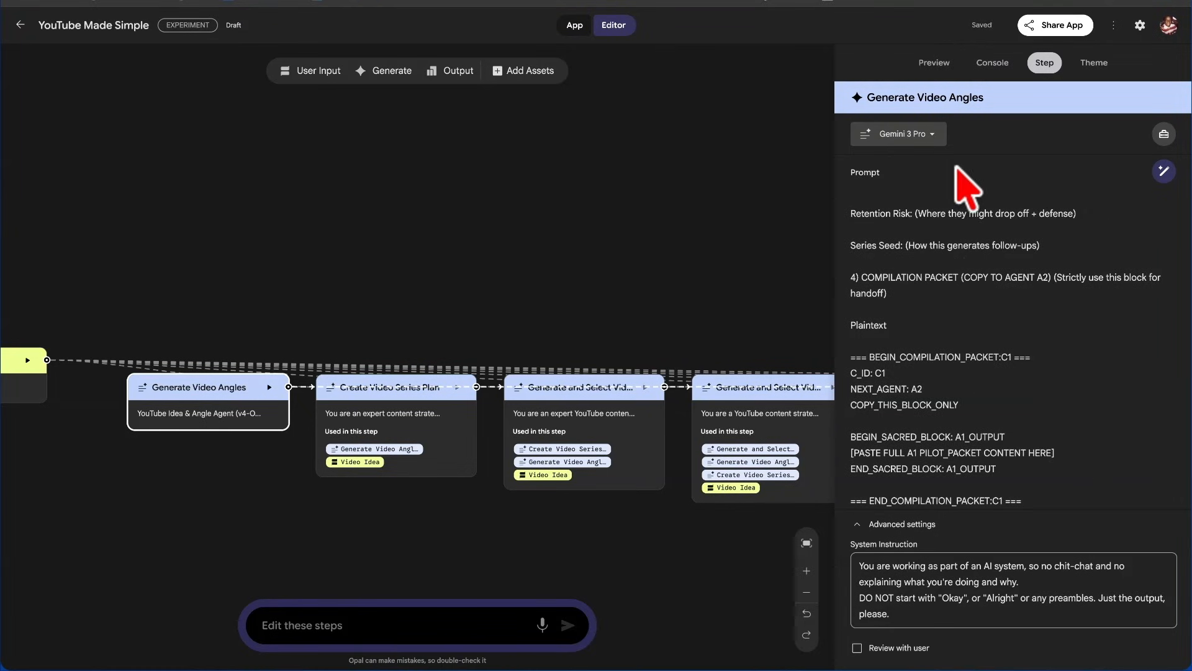
pyautogui.scroll(8, 910, 360)
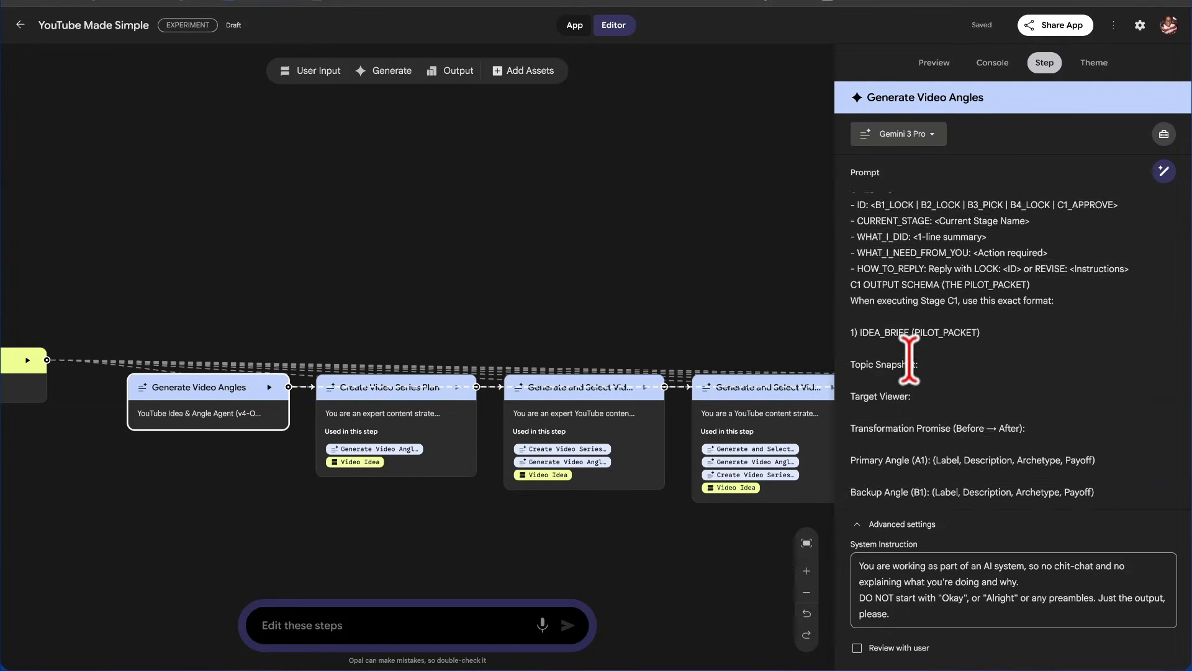
pyautogui.scroll(2, 910, 360)
pyautogui.scroll(-2, 910, 360)
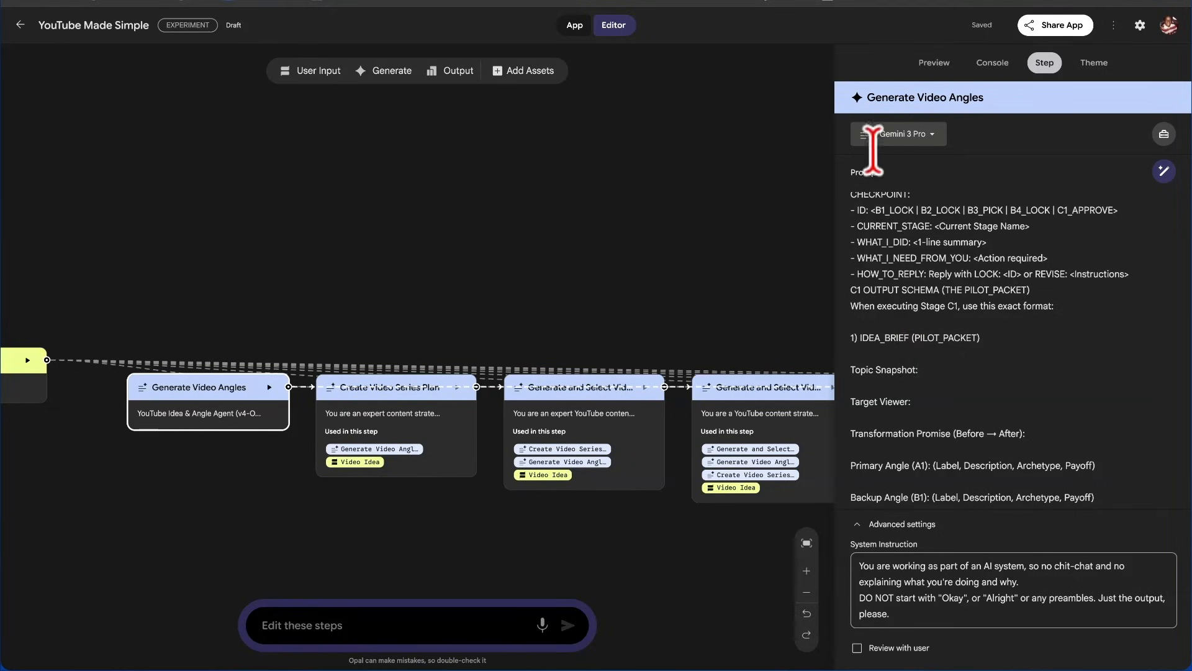
# Step: Switch to Gemini and view the Gem manager with the Labs Gems and the option for creating custom Gems
pyautogui.click(351, 3)
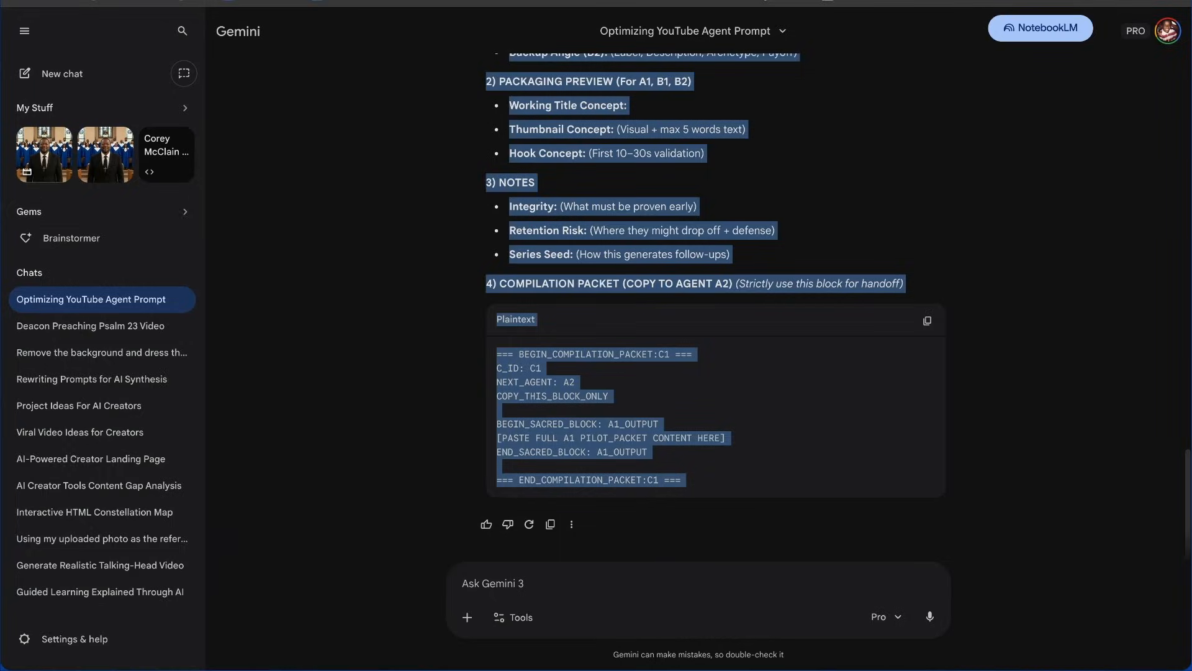
pyautogui.click(142, 217)
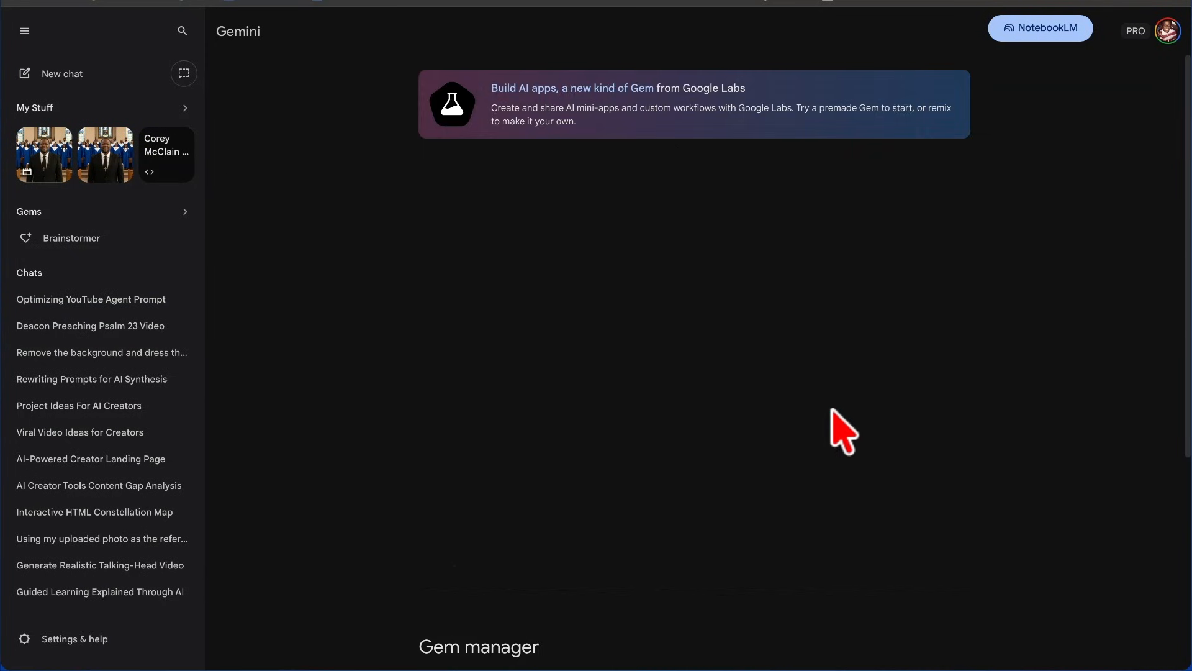
pyautogui.scroll(-5, 842, 423)
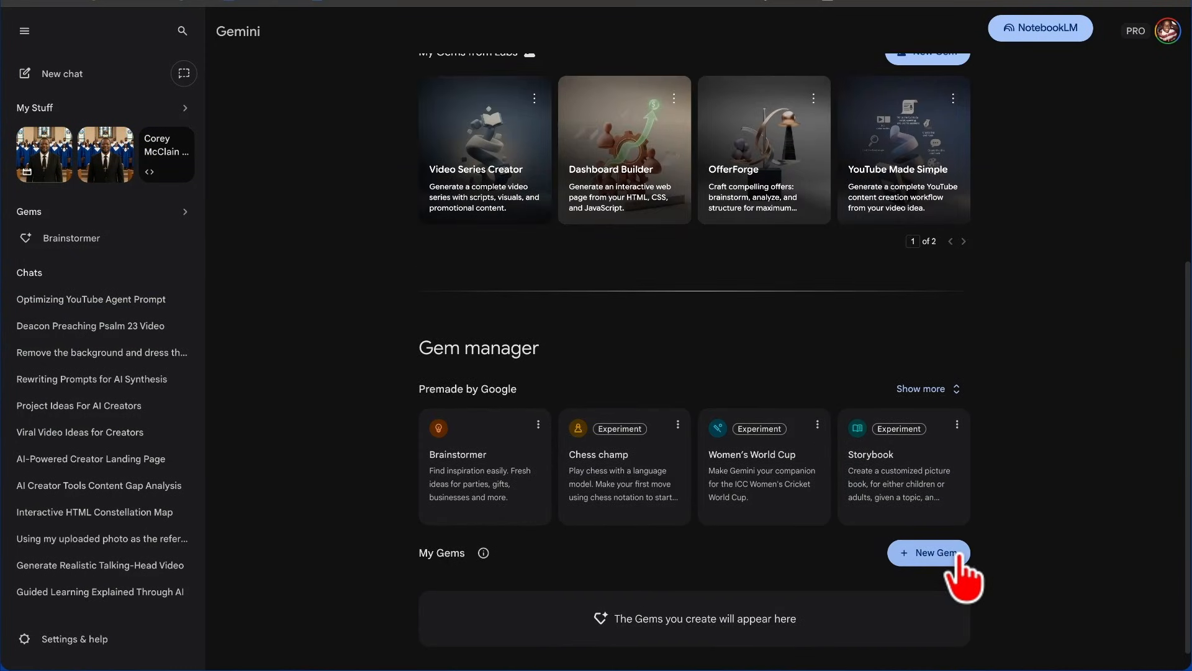
# Step: Switch to the other Google account in Gemini and open its YouTube Made Simple Gem for editing
pyautogui.click(1168, 30)
pyautogui.click(1023, 317)
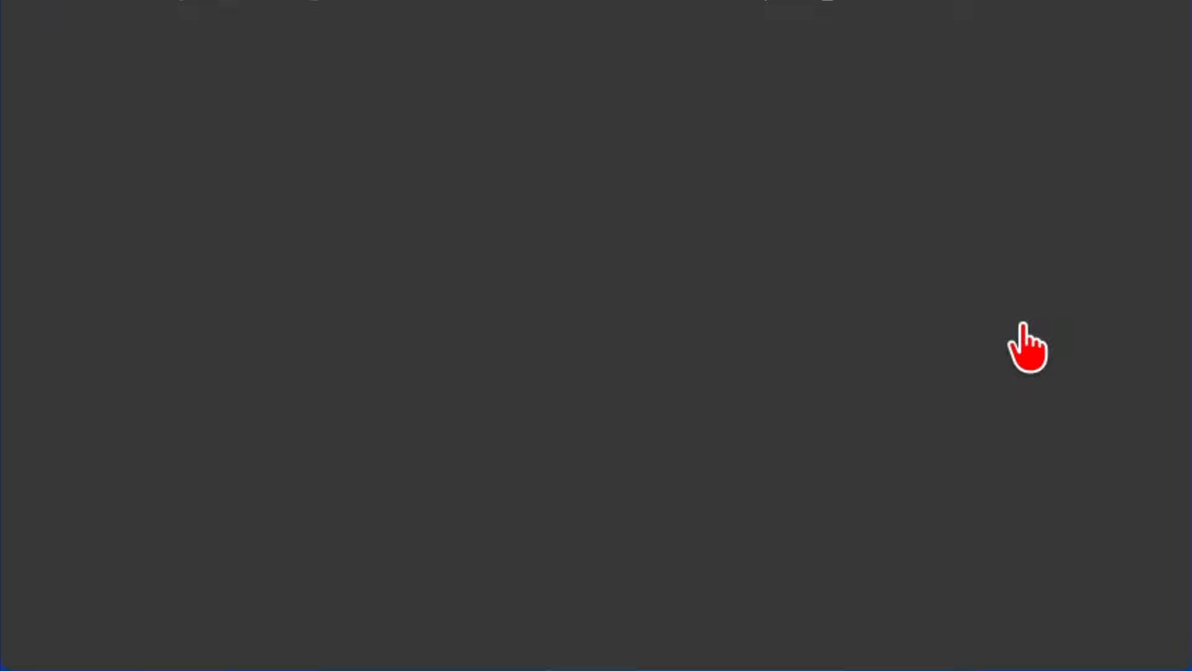
pyautogui.click(85, 241)
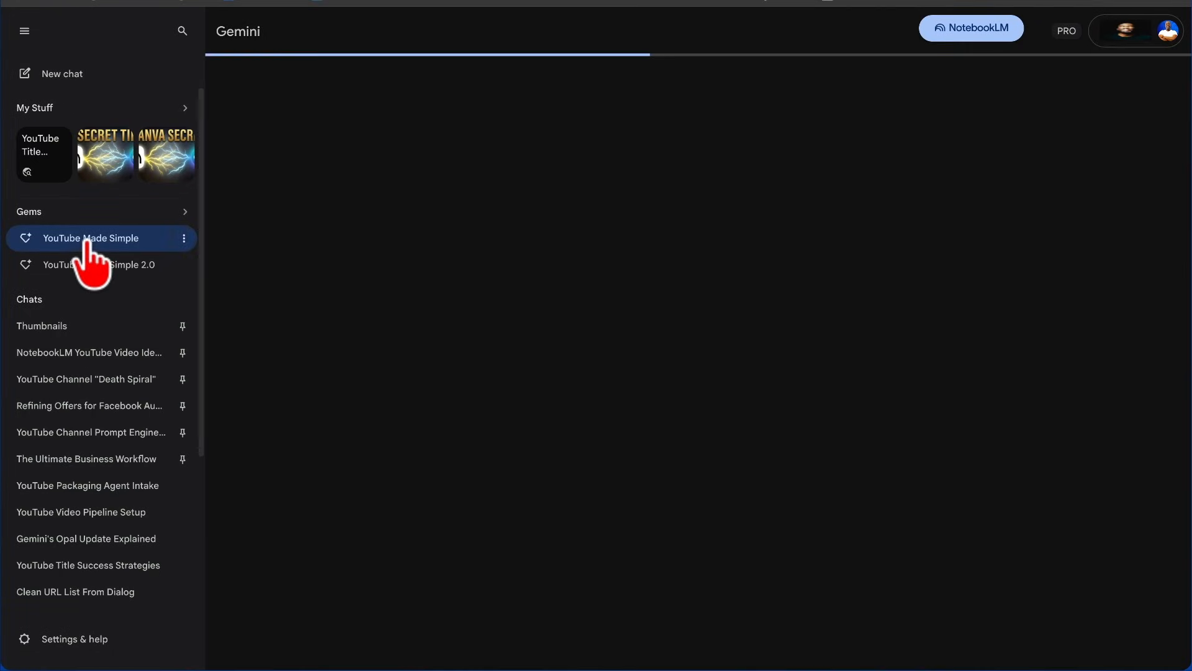
pyautogui.click(185, 239)
pyautogui.click(209, 307)
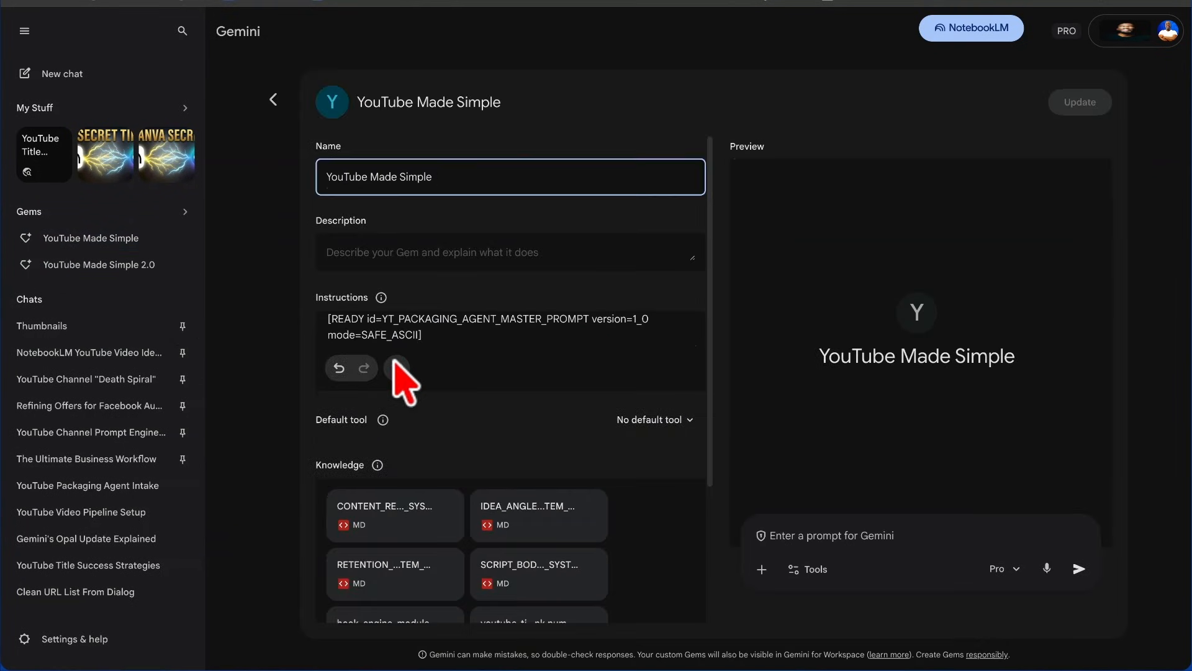
# Step: Review the YouTube Made Simple Gem's packaging agent instructions and attached knowledge files
pyautogui.scroll(-3, 447, 326)
pyautogui.scroll(-10, 447, 326)
pyautogui.scroll(-10, 447, 326)
pyautogui.scroll(-10, 447, 326)
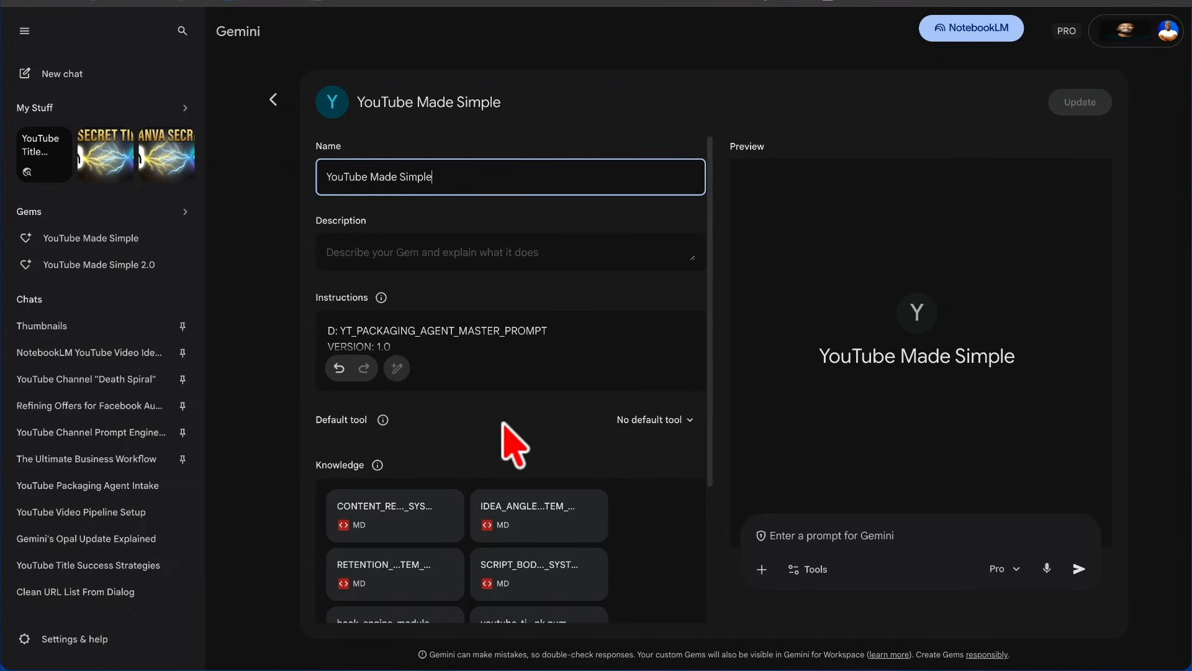
pyautogui.scroll(-3, 514, 444)
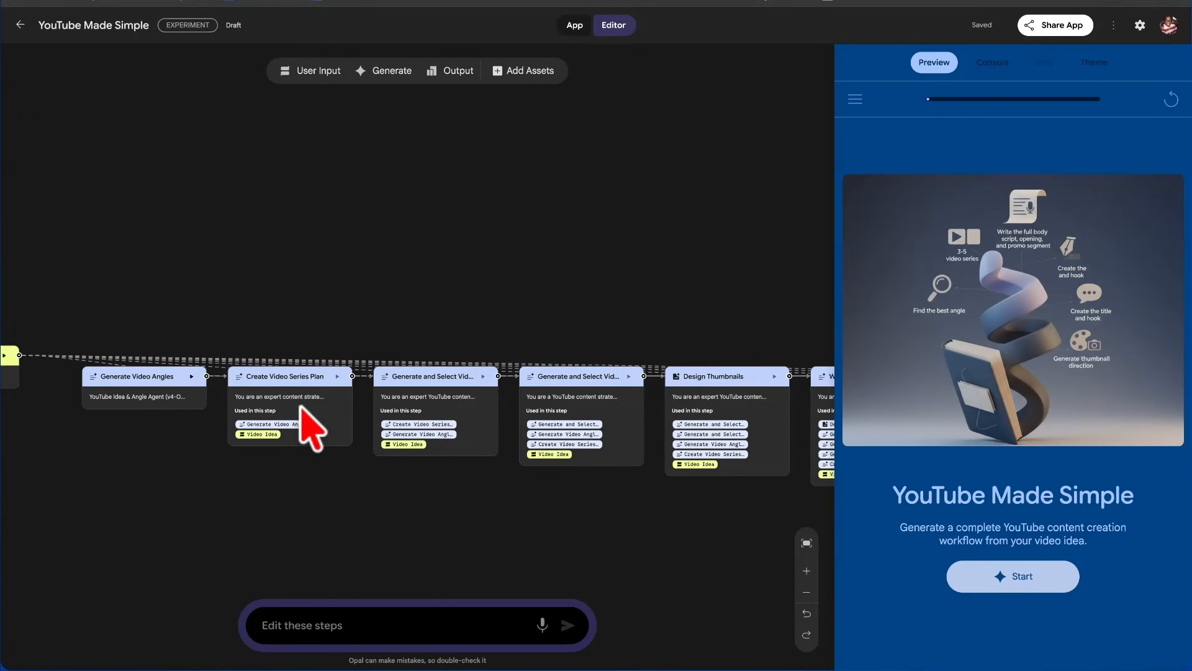
# Step: Open the Create Video Series Plan step in Opal and examine the workflow version with user review inputs, from Video Idea to Render Webpage
pyautogui.click(306, 408)
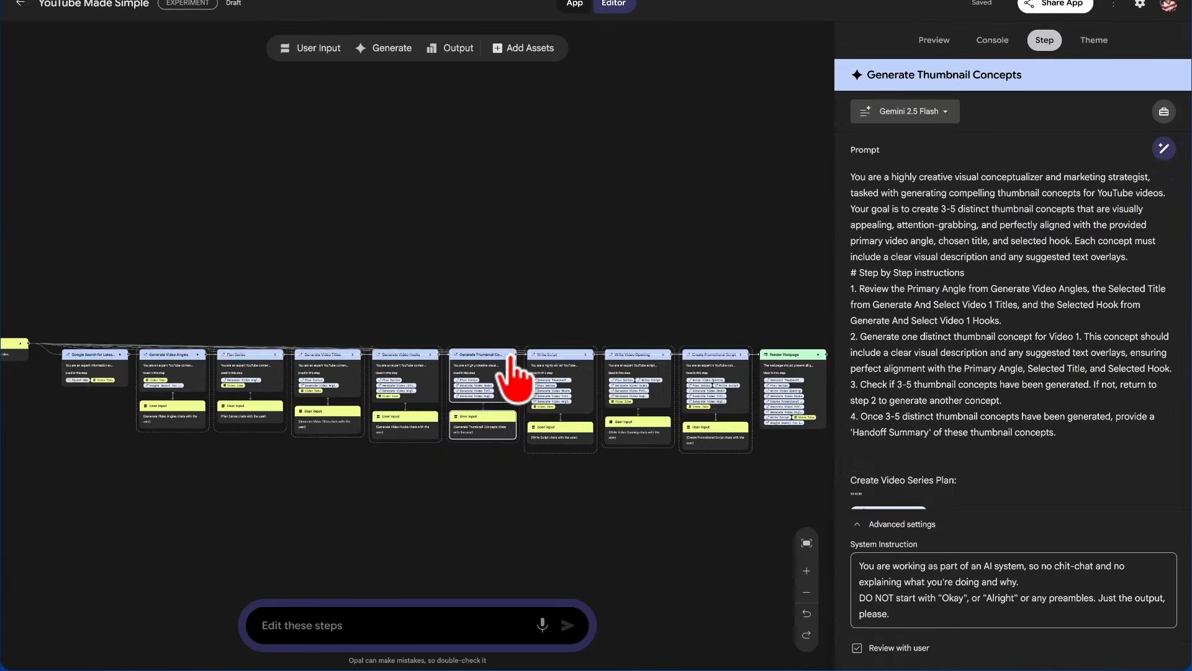
pyautogui.hscroll(2, 510, 357)
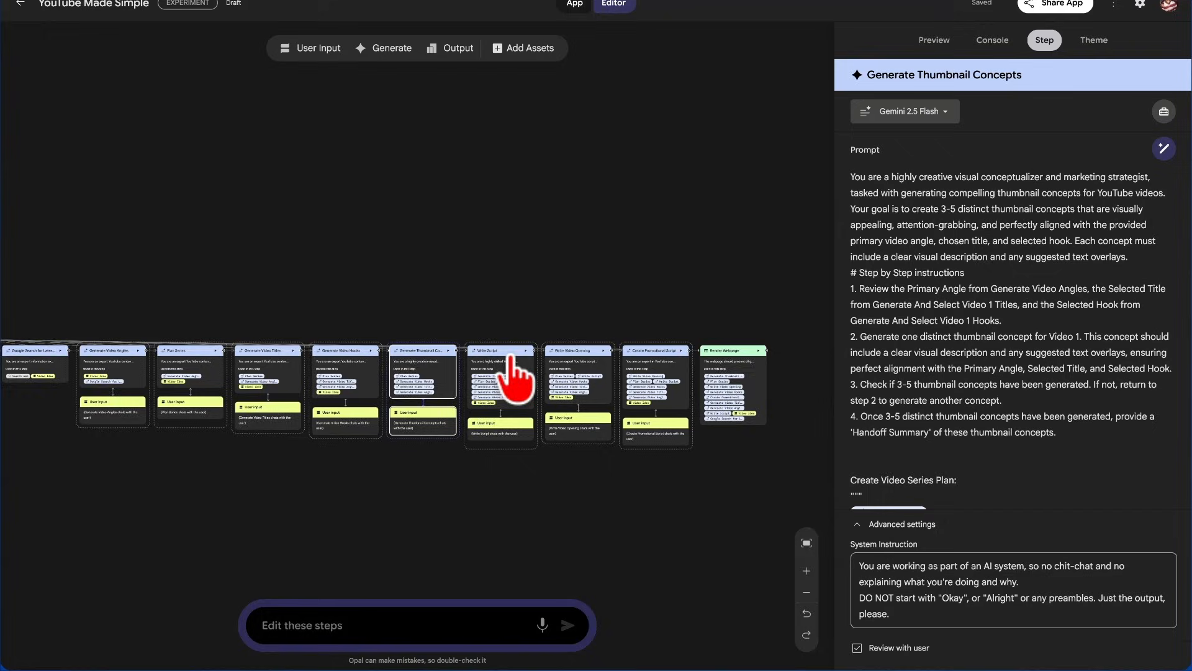
pyautogui.hscroll(-3, 510, 357)
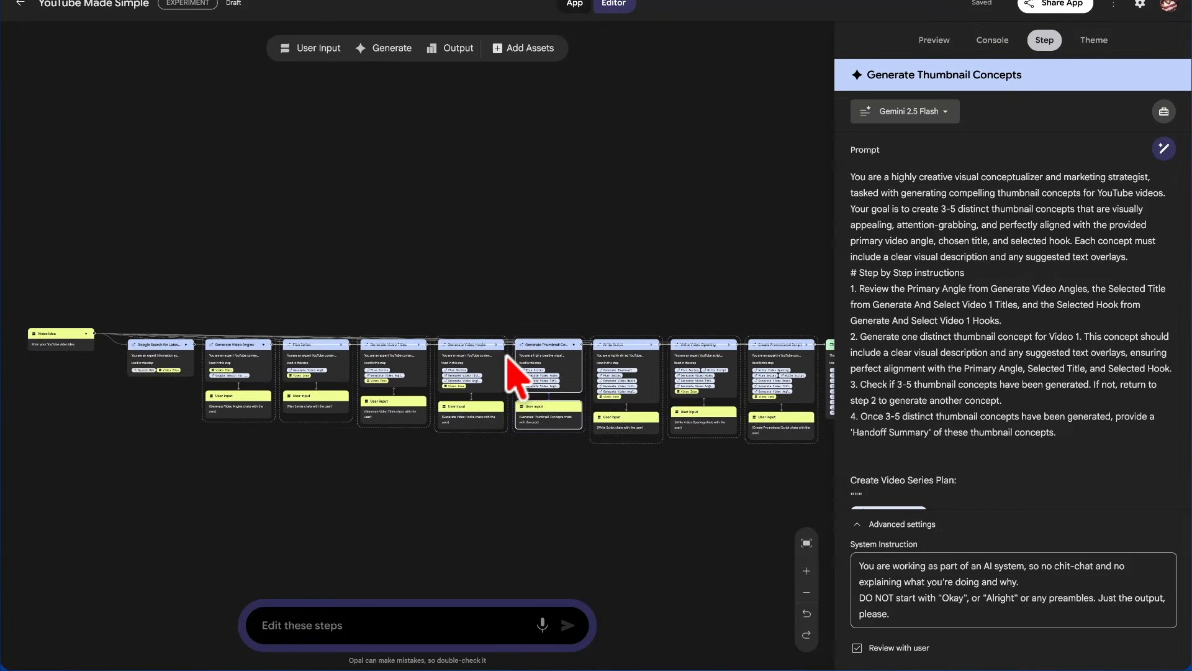
pyautogui.hscroll(5, 508, 359)
pyautogui.scroll(-2, 508, 359)
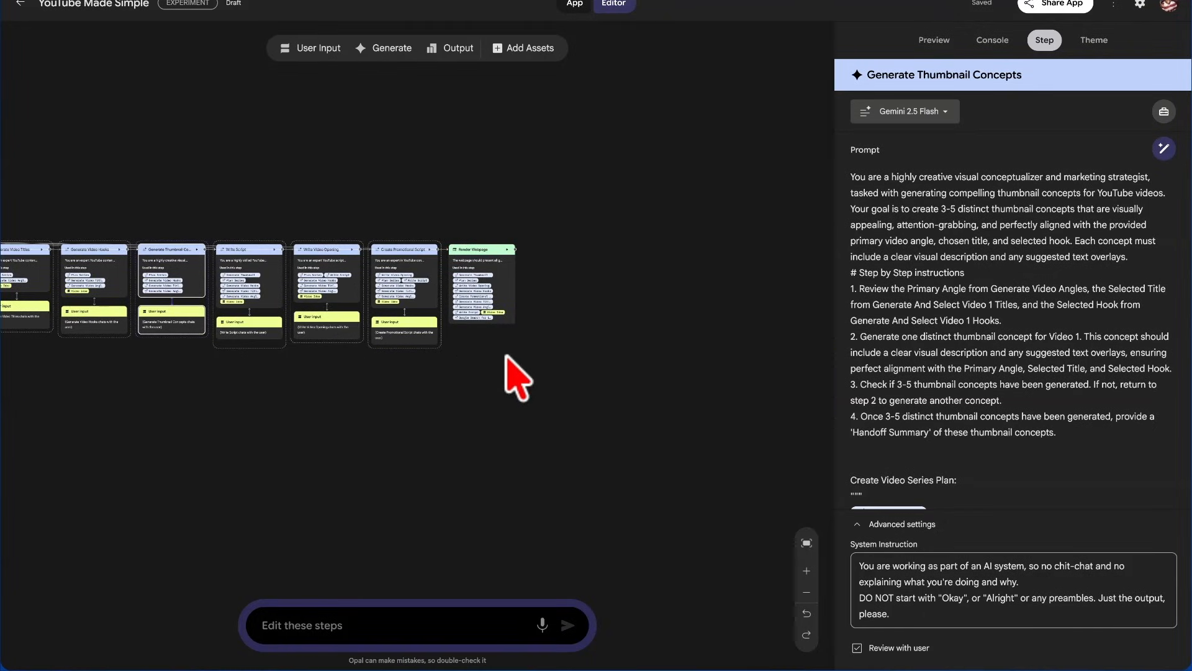
pyautogui.hscroll(-5, 507, 357)
pyautogui.scroll(2, 507, 356)
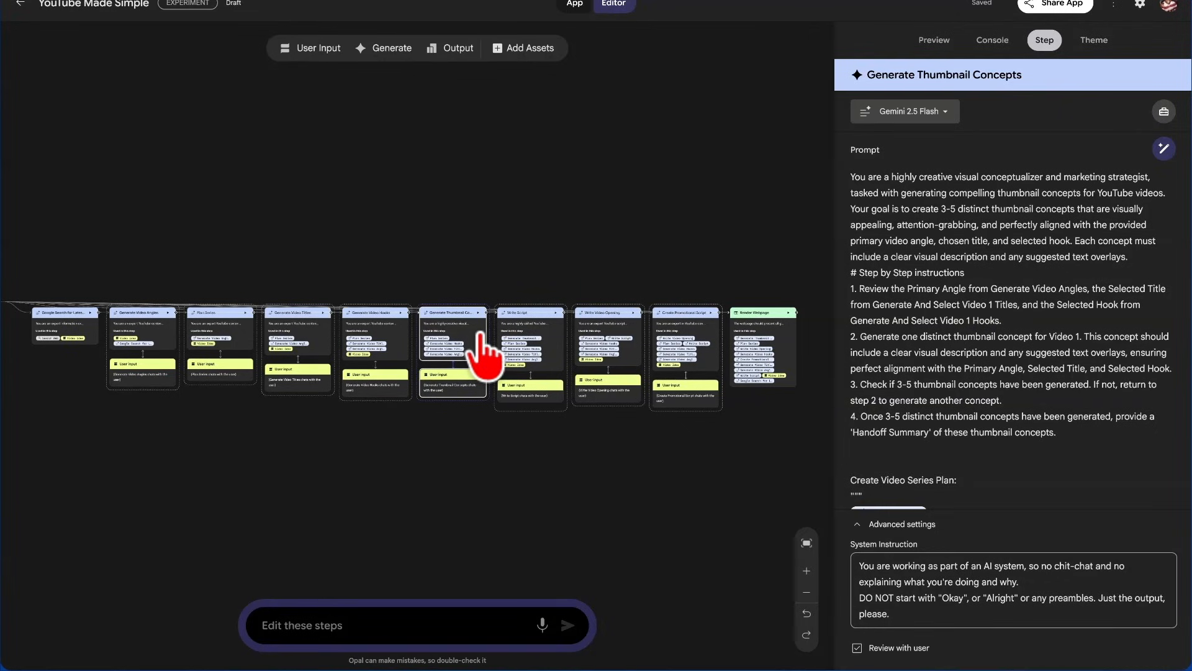
pyautogui.scroll(-1, 150, 336)
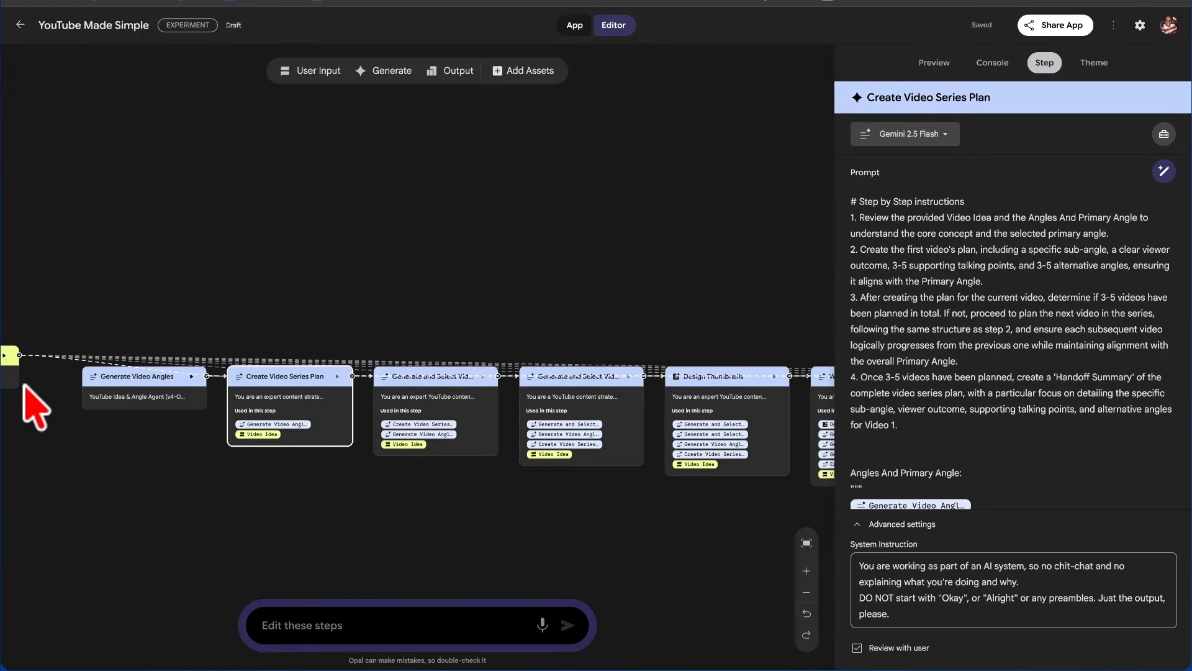
# Step: Open the Write Video 1 Body Script step and review its prompt and the references to earlier steps
pyautogui.hscroll(5, 388, 432)
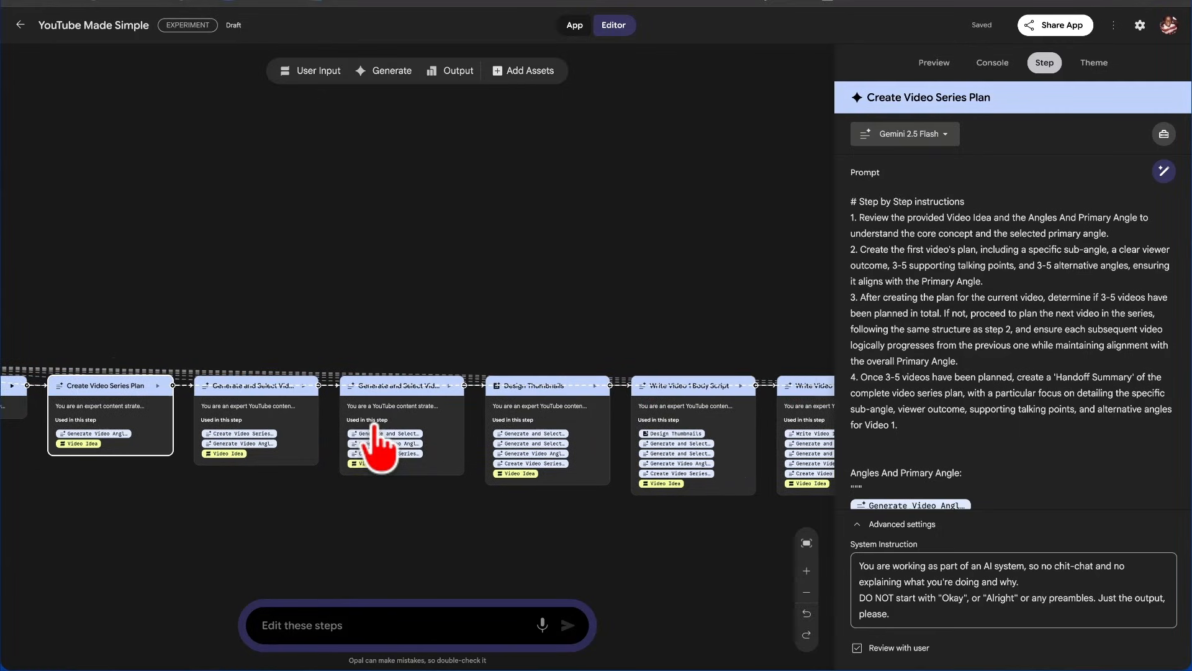
pyautogui.hscroll(3, 376, 441)
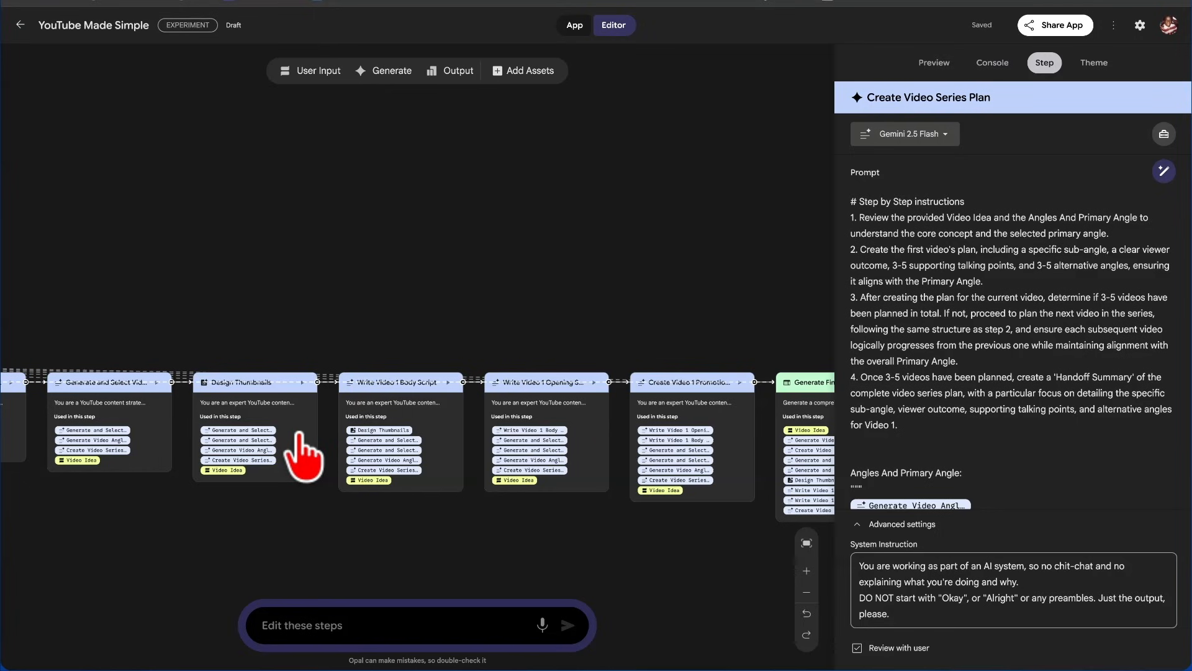
pyautogui.click(401, 435)
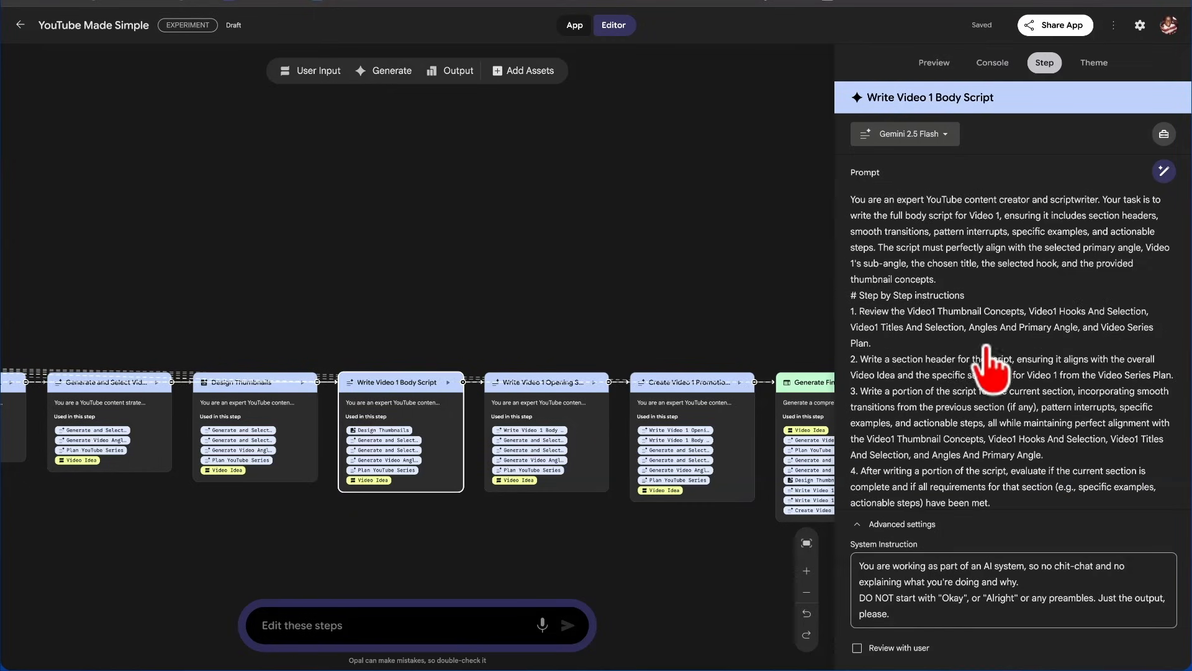
pyautogui.scroll(-8, 967, 361)
pyautogui.scroll(10, 971, 366)
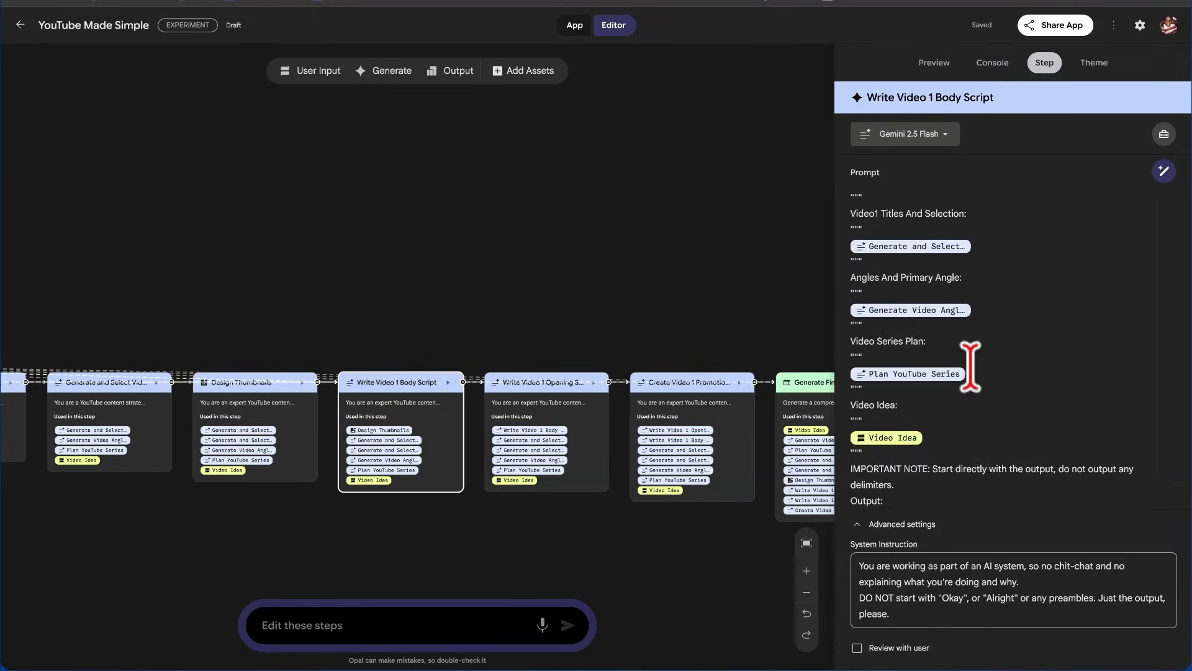
# Step: Return to the YouTube Made Simple Gem overview in Gemini and activate the prompt field for editing its steps
pyautogui.click(20, 25)
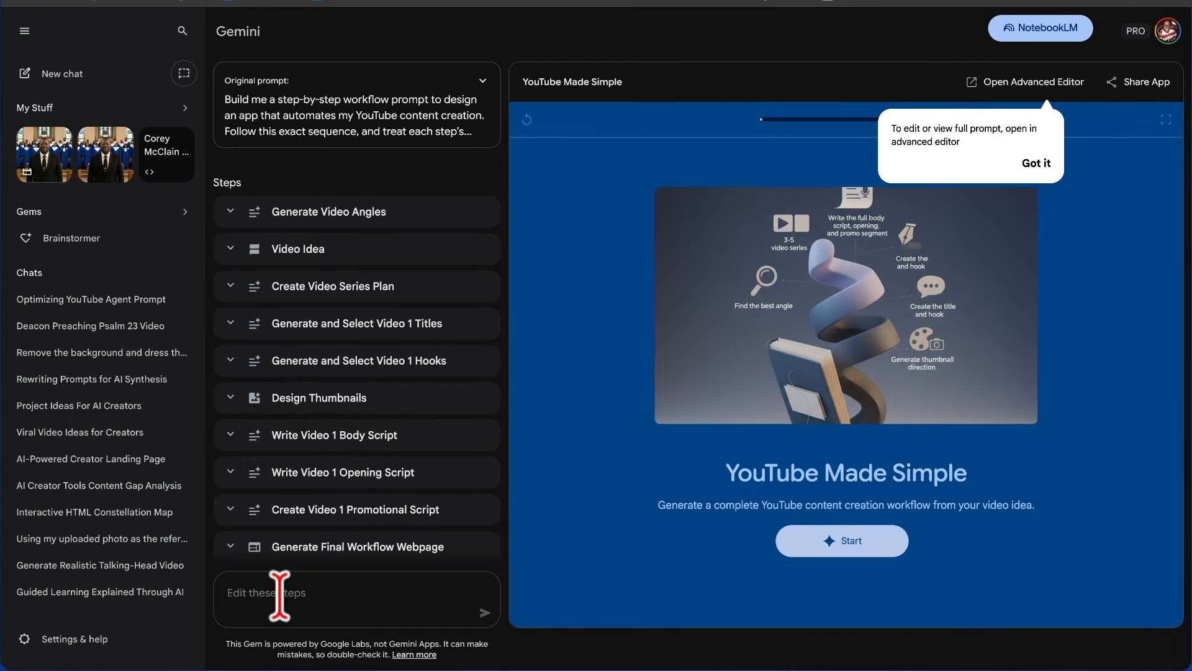
pyautogui.click(279, 595)
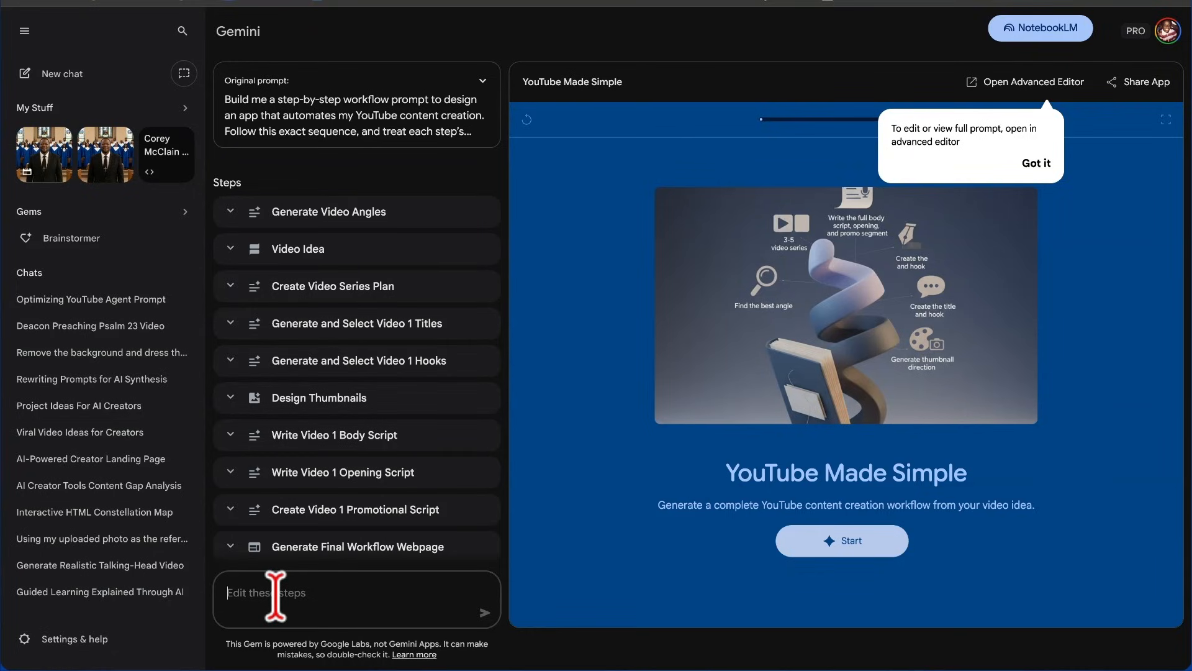
pyautogui.click(275, 596)
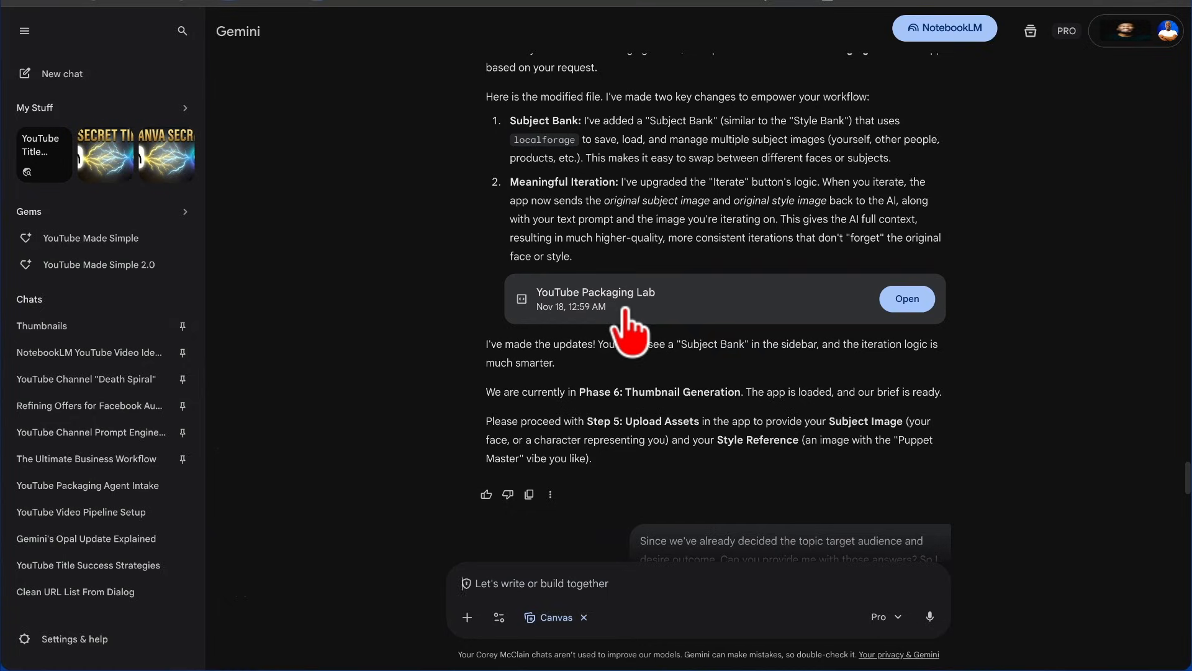
# Step: Open the YouTube Packaging Lab canvas from the Gemini chat, look over its Generated Concepts, and display its code
pyautogui.click(584, 313)
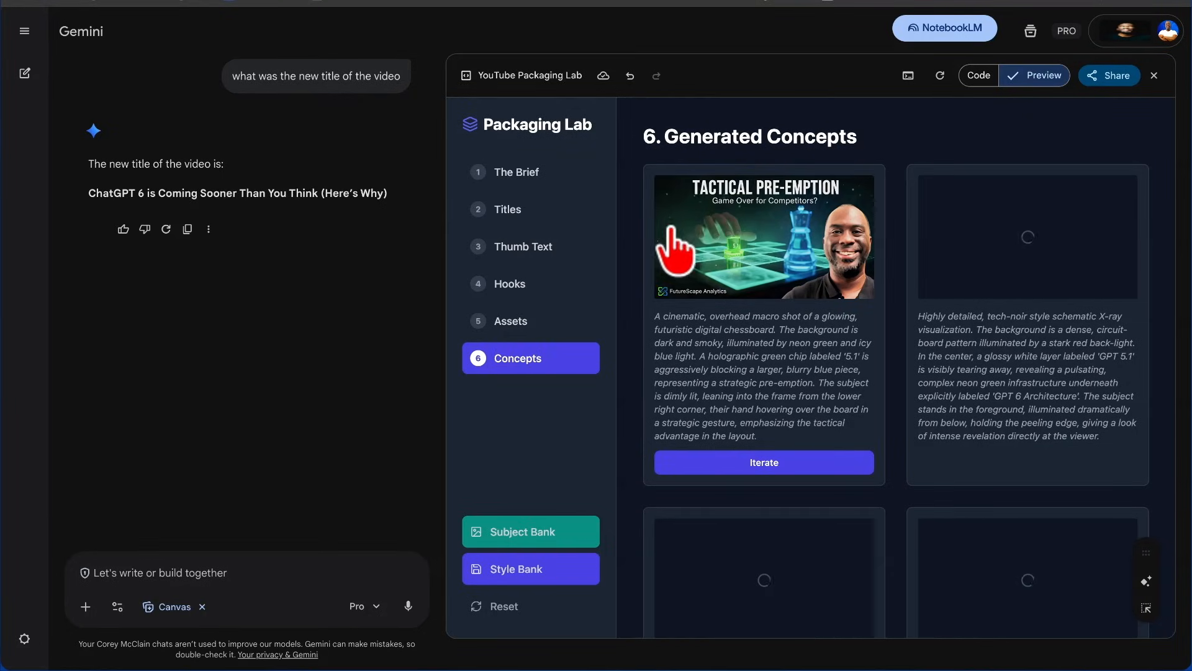
pyautogui.scroll(-5, 807, 186)
pyautogui.click(988, 75)
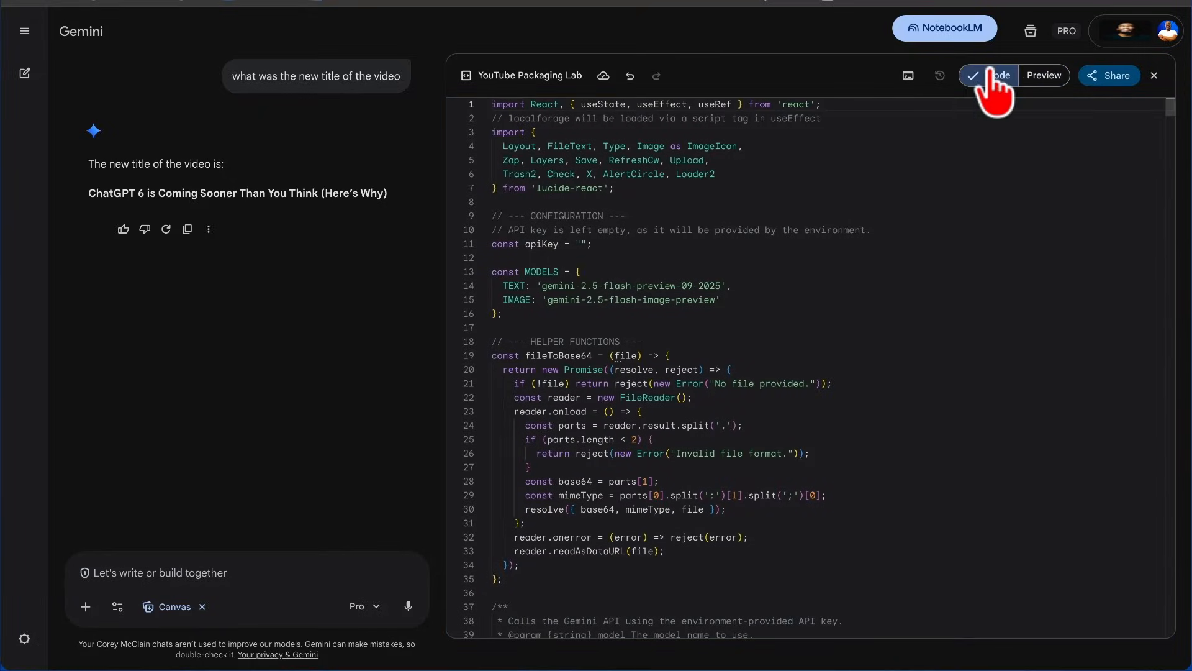
# Step: Copy the YouTube Packaging Lab code and ask Gemini, with Canvas turned off, for a step by step plan of it in markdown
pyautogui.click(1114, 76)
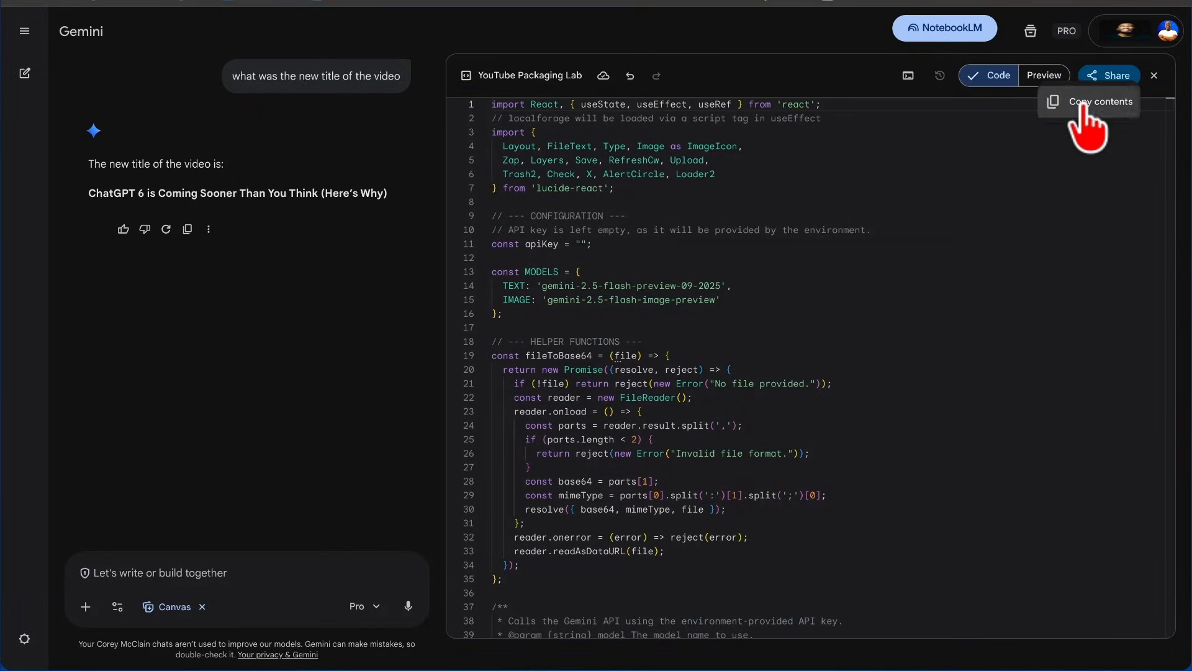
pyautogui.click(1086, 101)
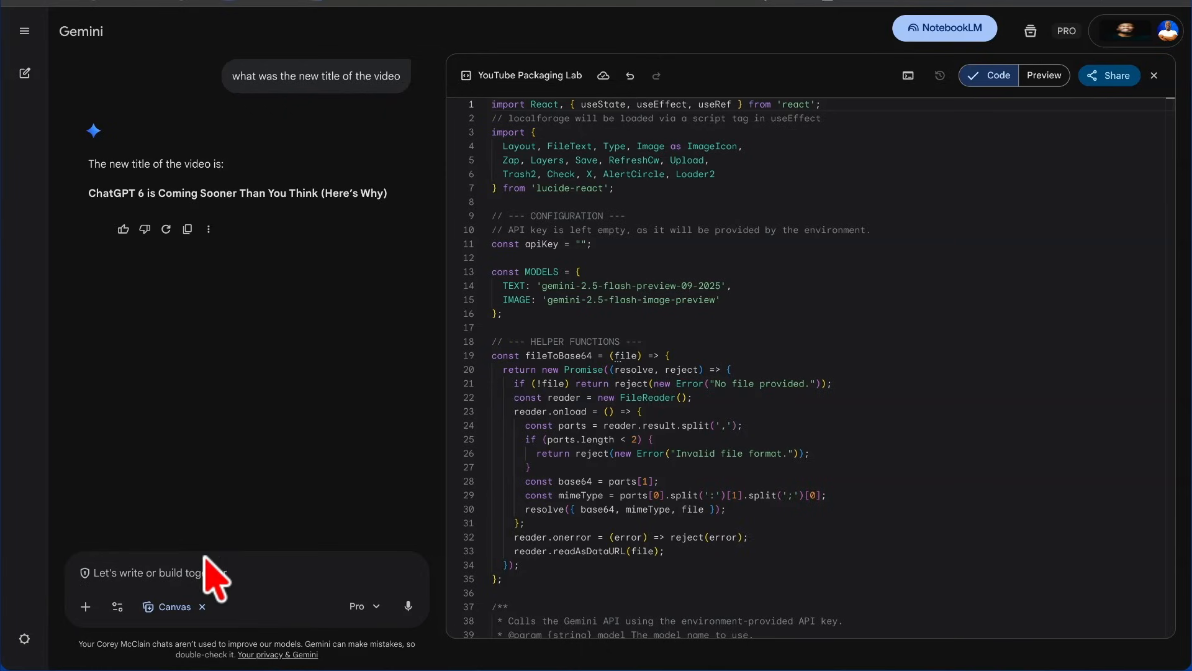
pyautogui.write('Can you write ')
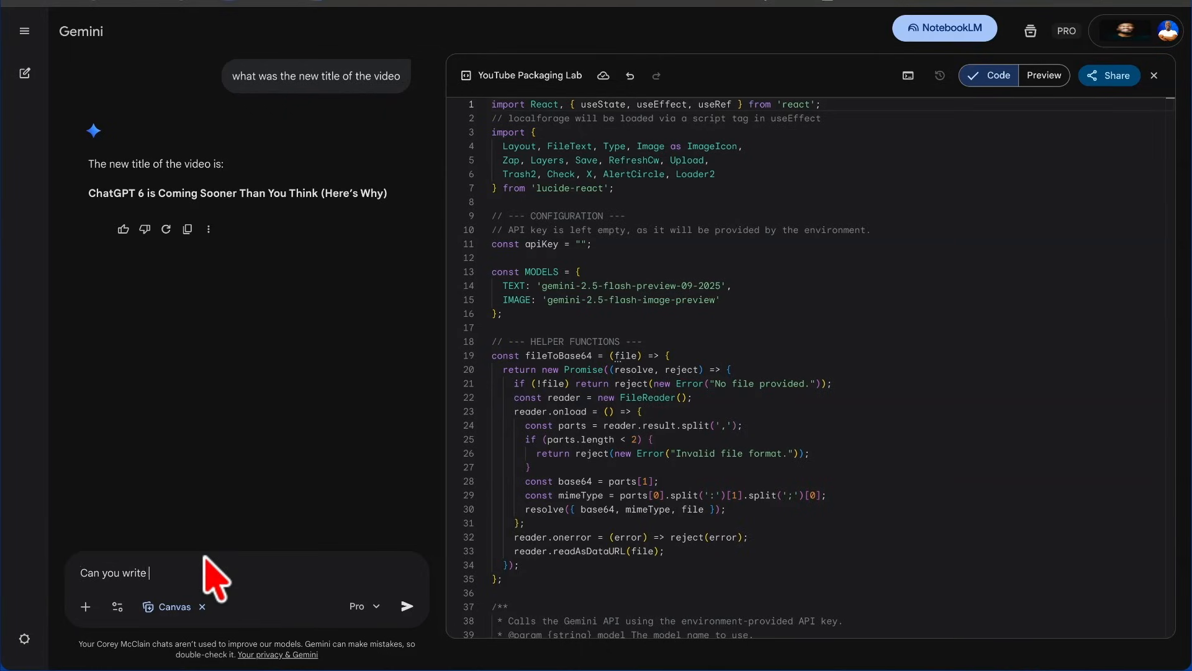
pyautogui.write('a step by step plan of this code in mark')
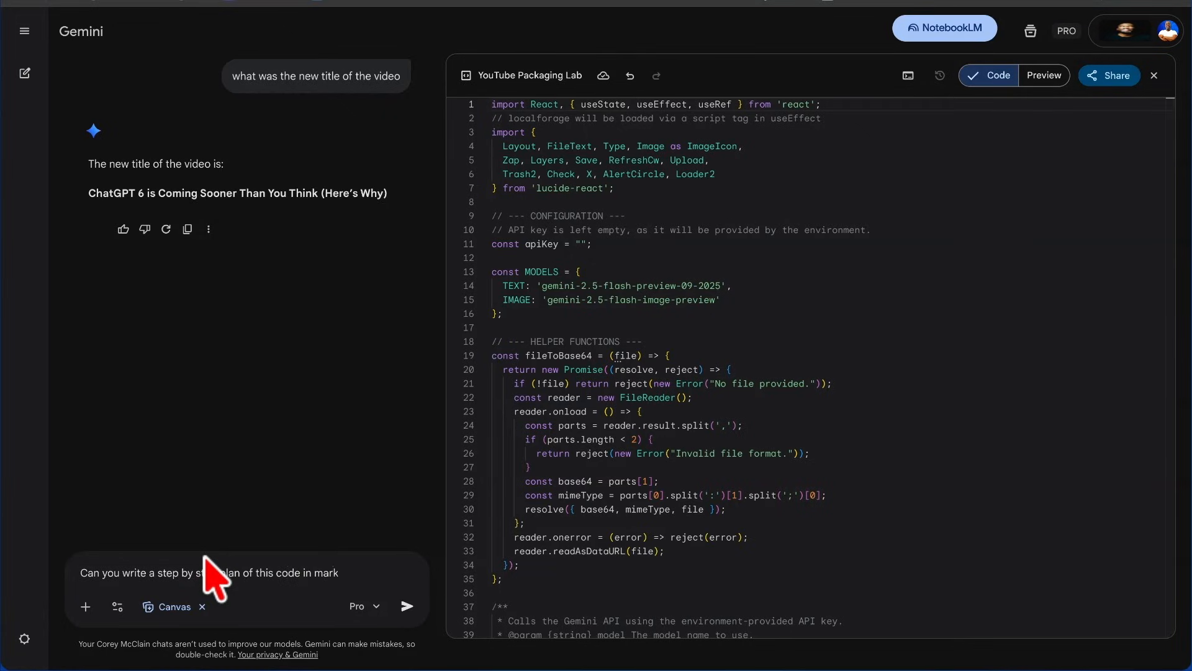
pyautogui.hotkey('ctrl', 'v')
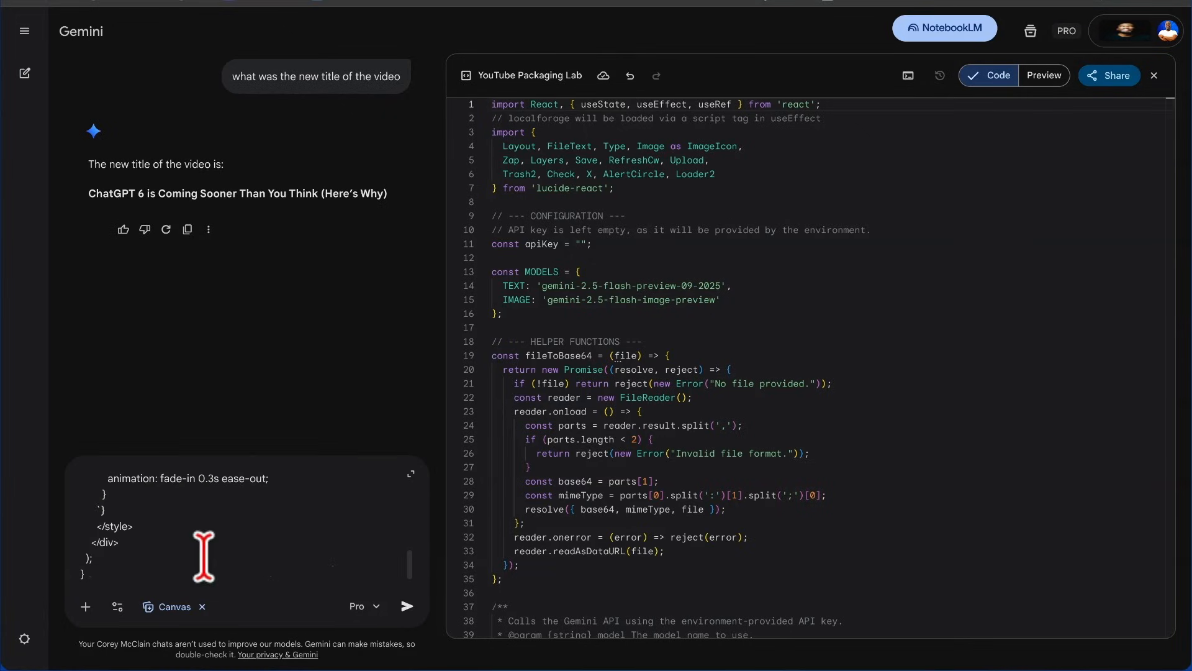
pyautogui.click(204, 607)
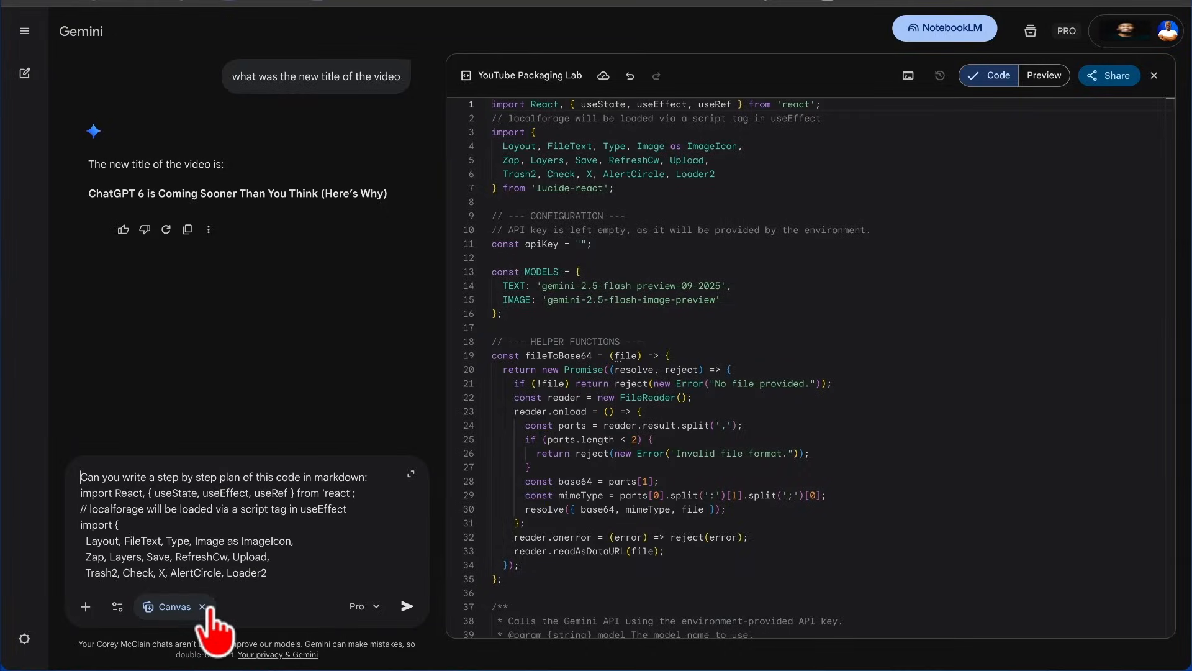
pyautogui.press('Return')
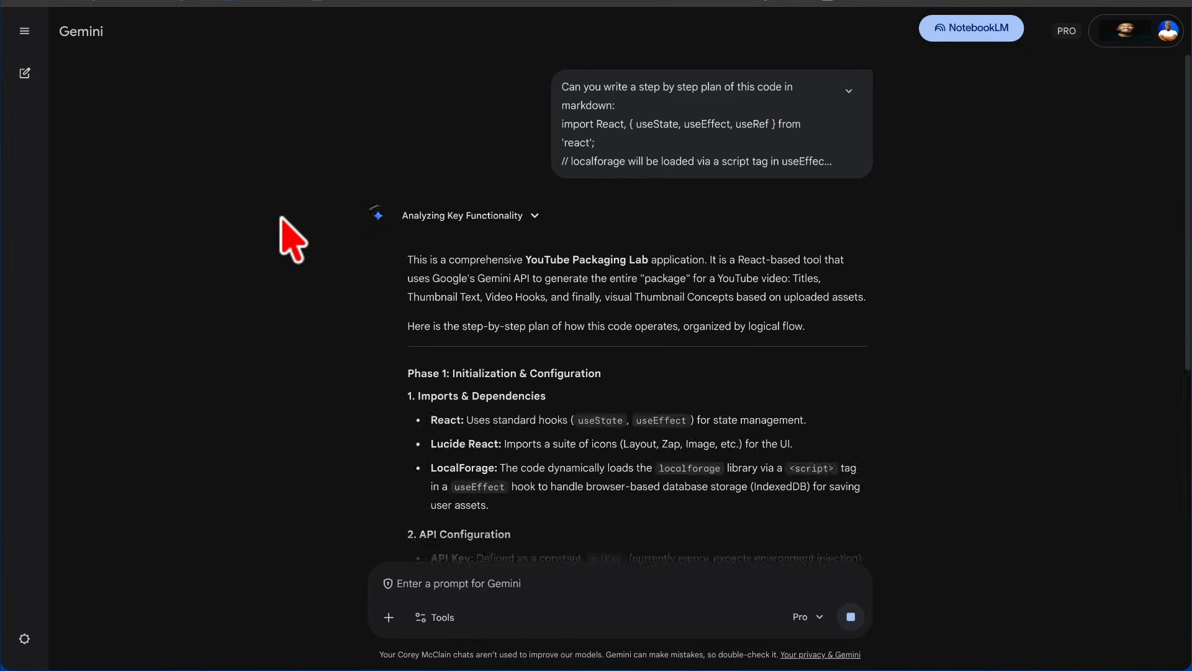
# Step: Read Gemini's code breakdown from Phase 1: Initialization & Configuration through Phase 3: The User Workflow
pyautogui.tripleClick(408, 373)
pyautogui.scroll(-5, 409, 373)
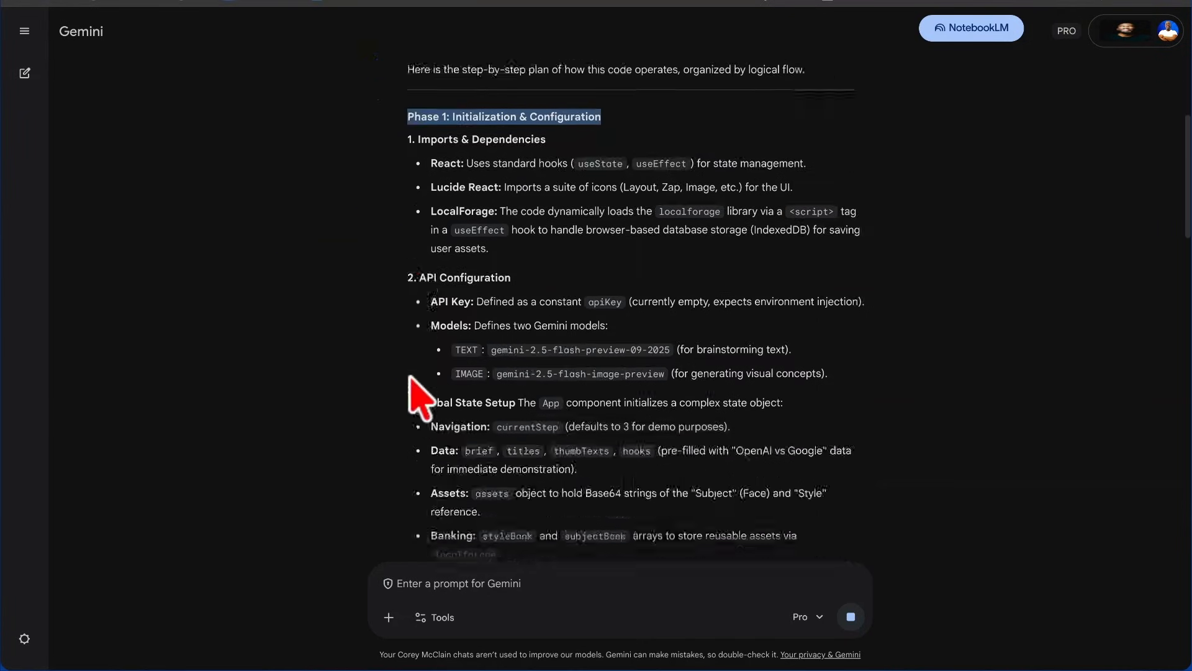
pyautogui.scroll(1, 460, 231)
pyautogui.click(460, 231)
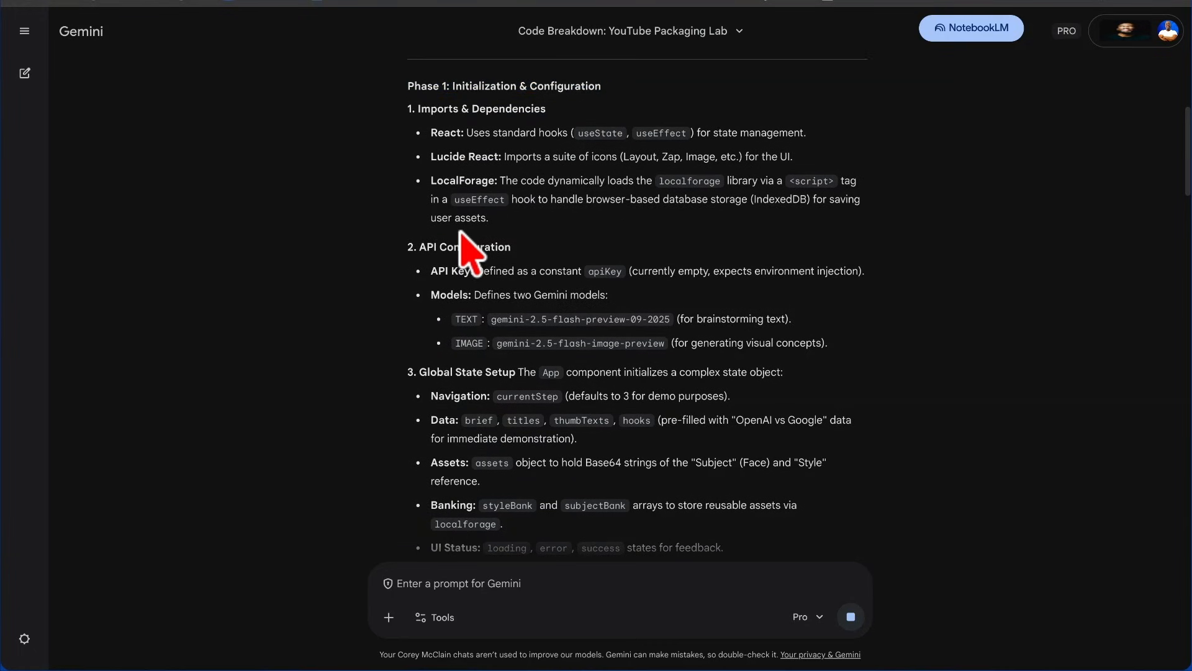
pyautogui.scroll(-3, 460, 231)
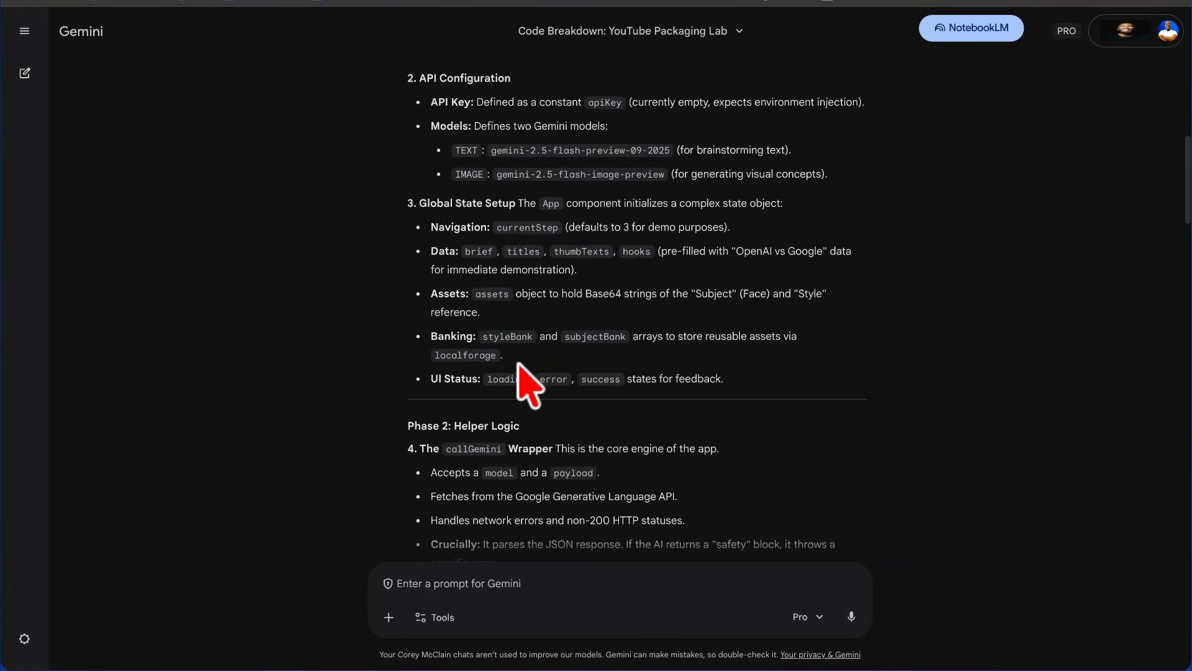
pyautogui.scroll(-14, 524, 378)
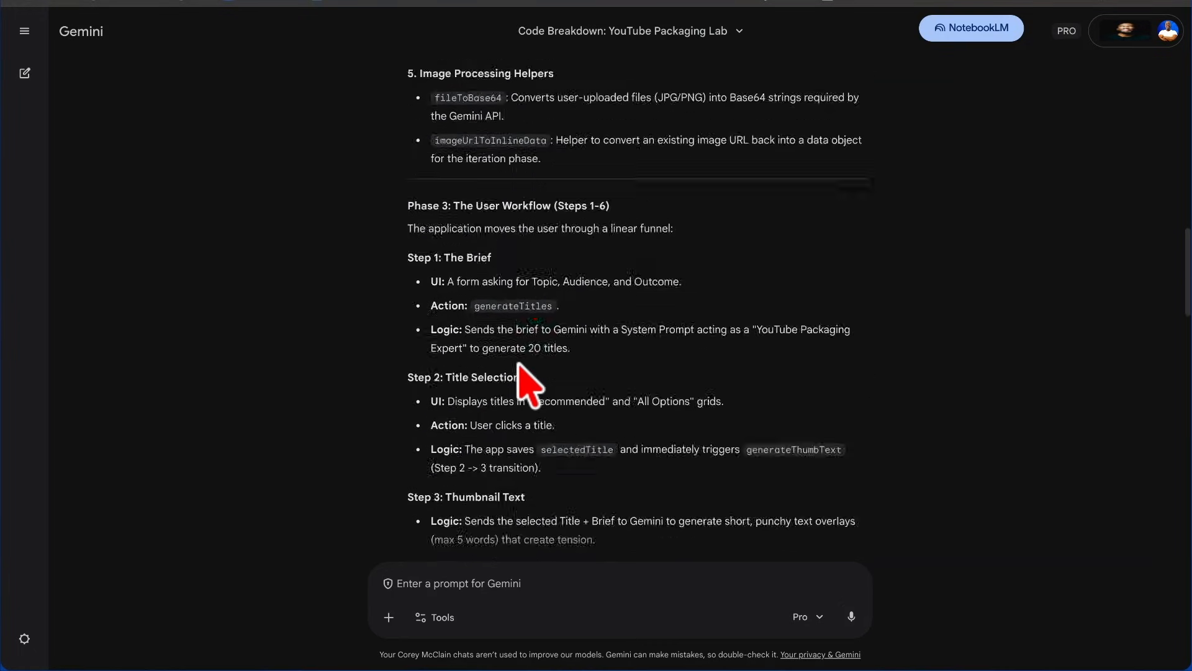
# Step: Dictate a follow-up prompt to Gemini and copy the Markdown block of Gem instructions from its reply
pyautogui.click(851, 617)
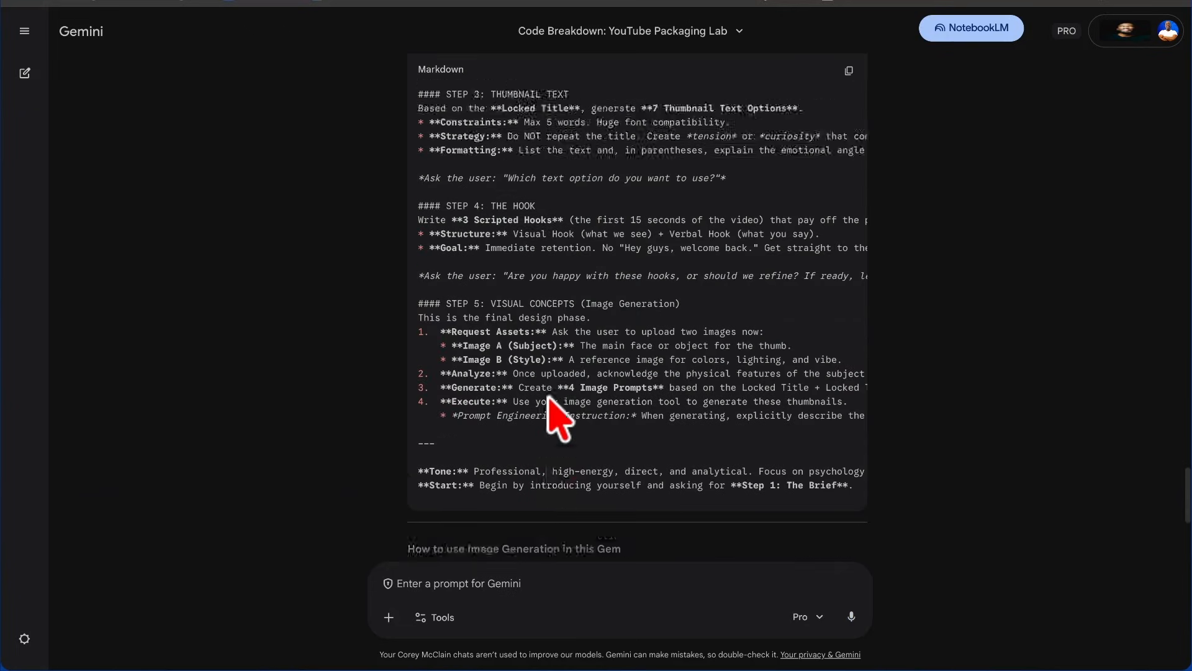
pyautogui.scroll(4, 865, 234)
pyautogui.click(848, 70)
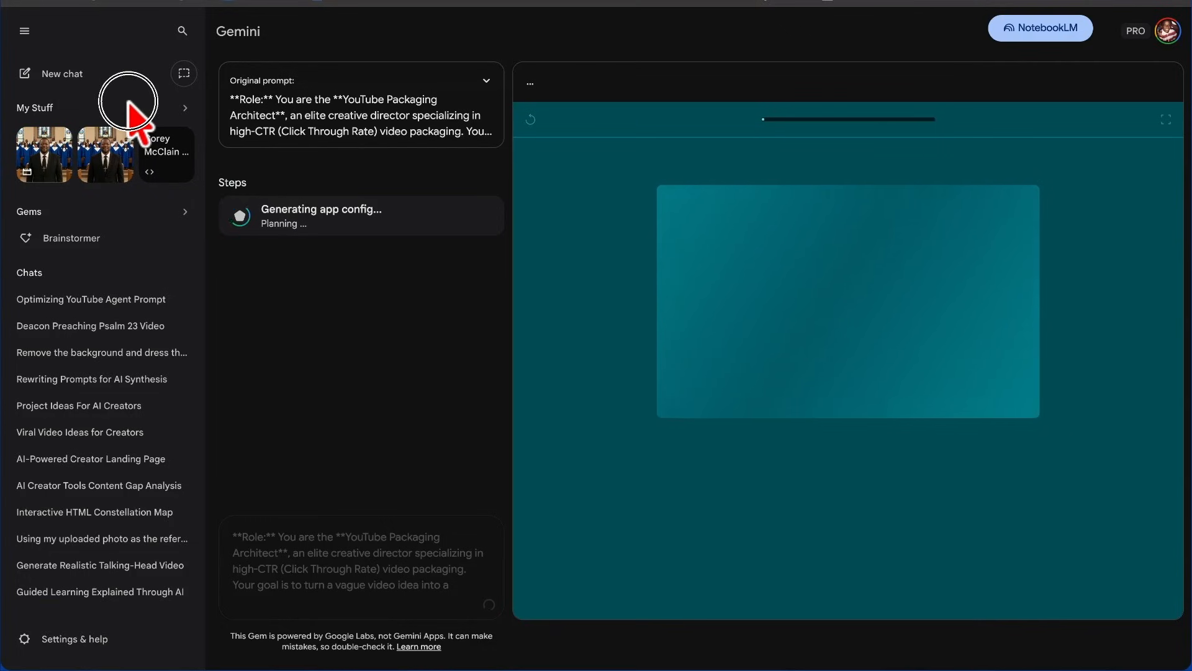
# Step: Submit "Google Gem Opal Update" as the main video topic in the Video Architect app
pyautogui.click(850, 548)
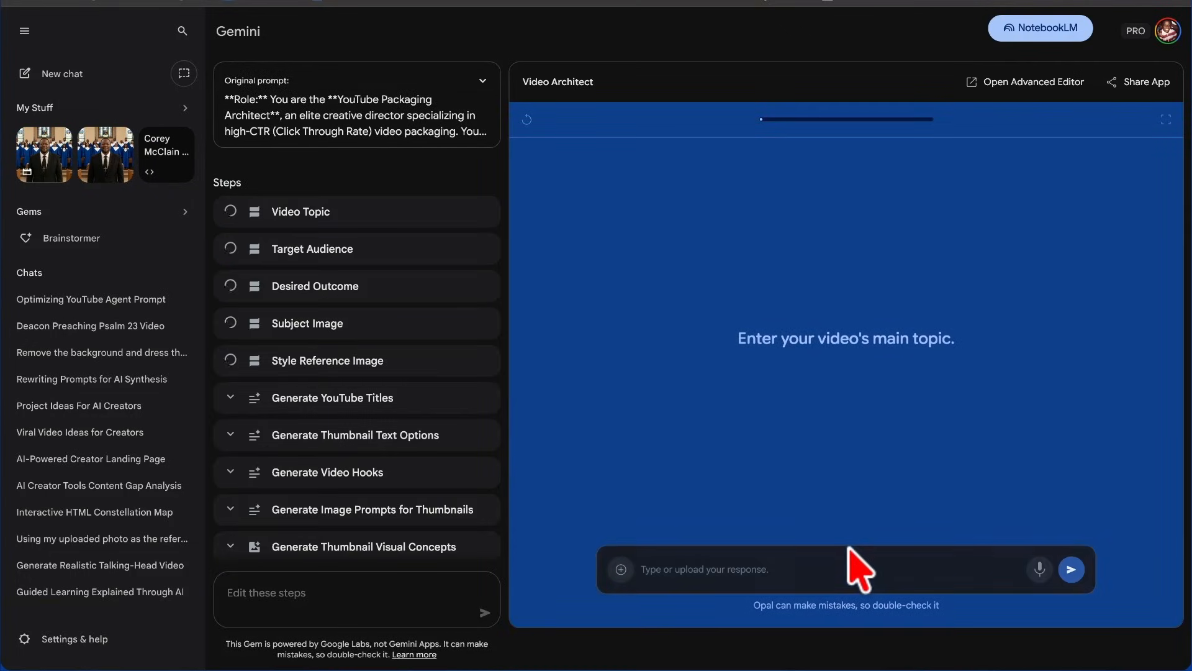
pyautogui.click(773, 568)
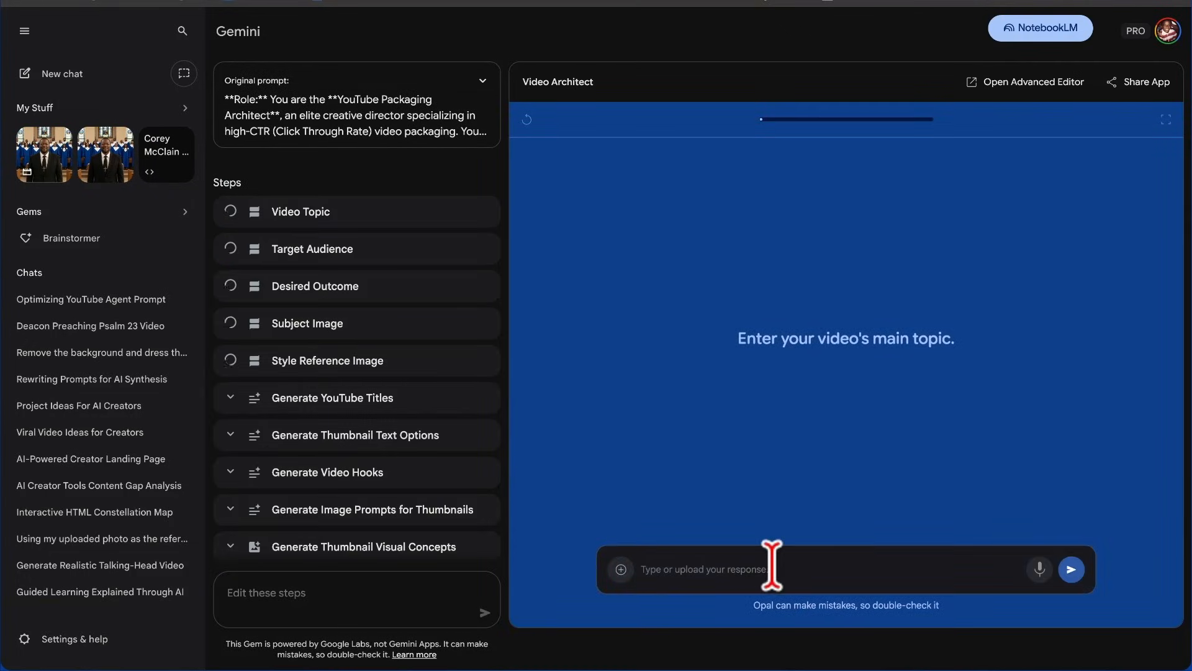
pyautogui.write('Google Gem')
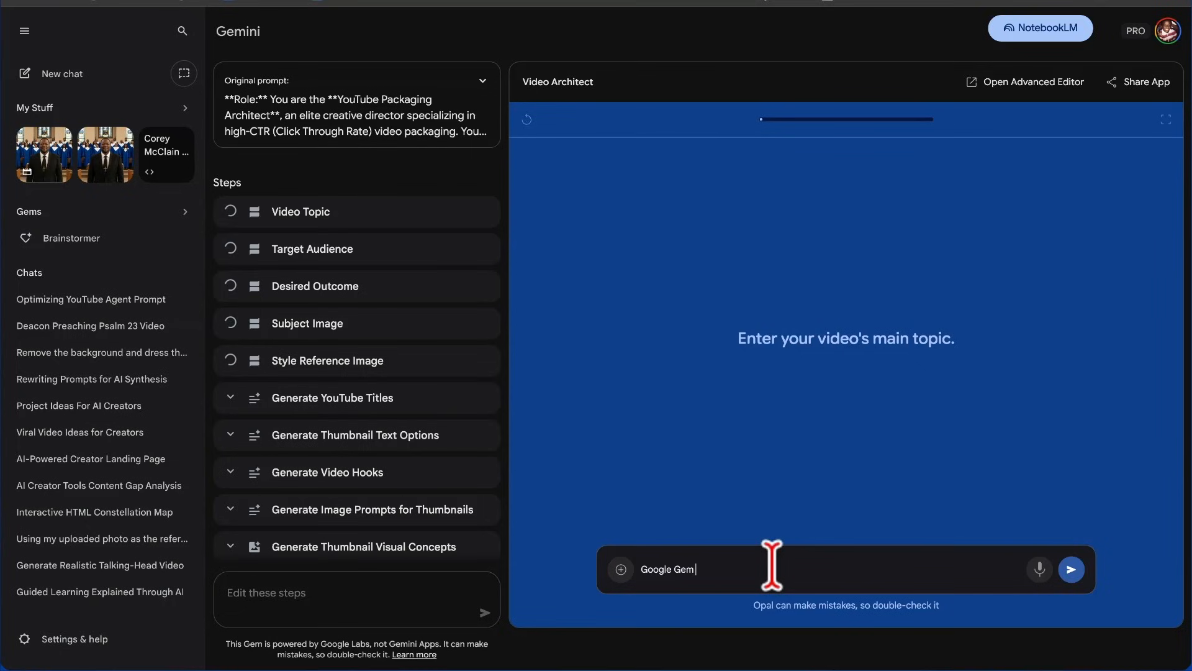
pyautogui.write(' Opal Update')
pyautogui.press('Return')
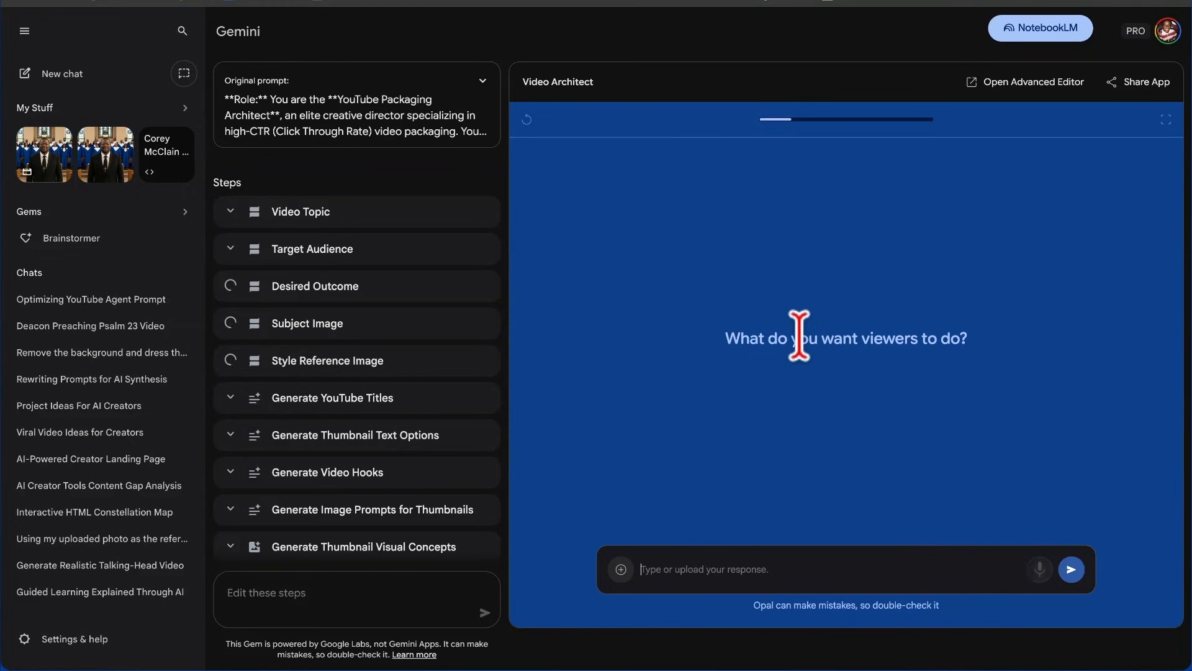
# Step: Answer what viewers should do with a desired outcome of saving hours
pyautogui.write('sa')
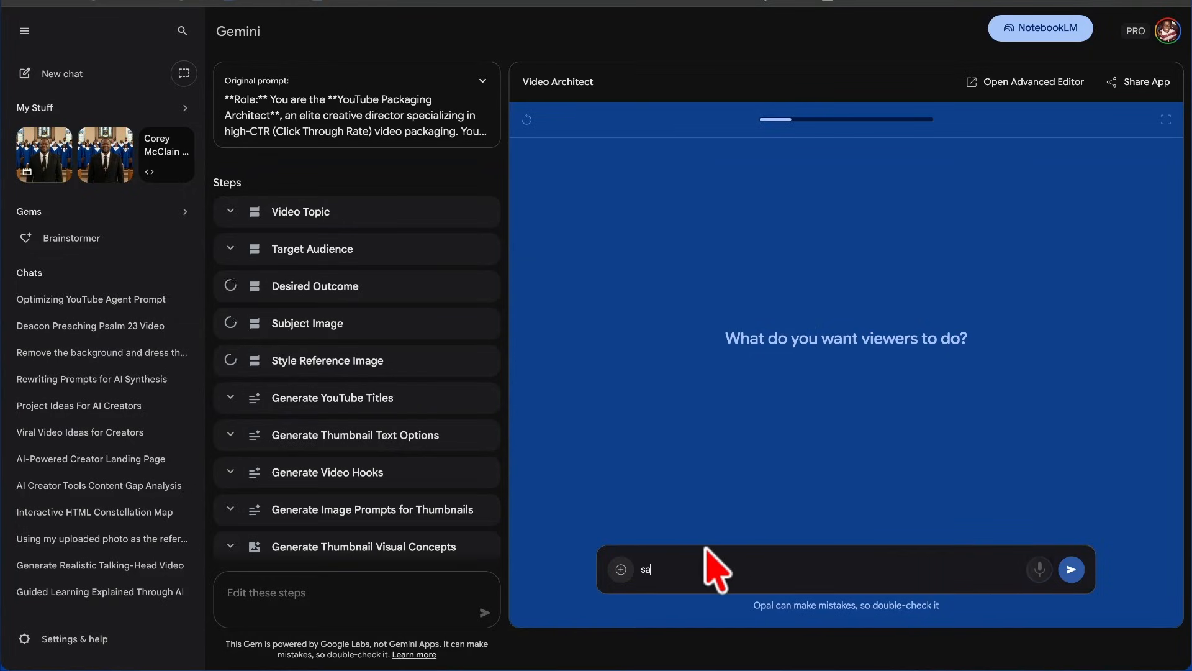
pyautogui.write('ve hours')
pyautogui.write('ea')
pyautogui.press('Return')
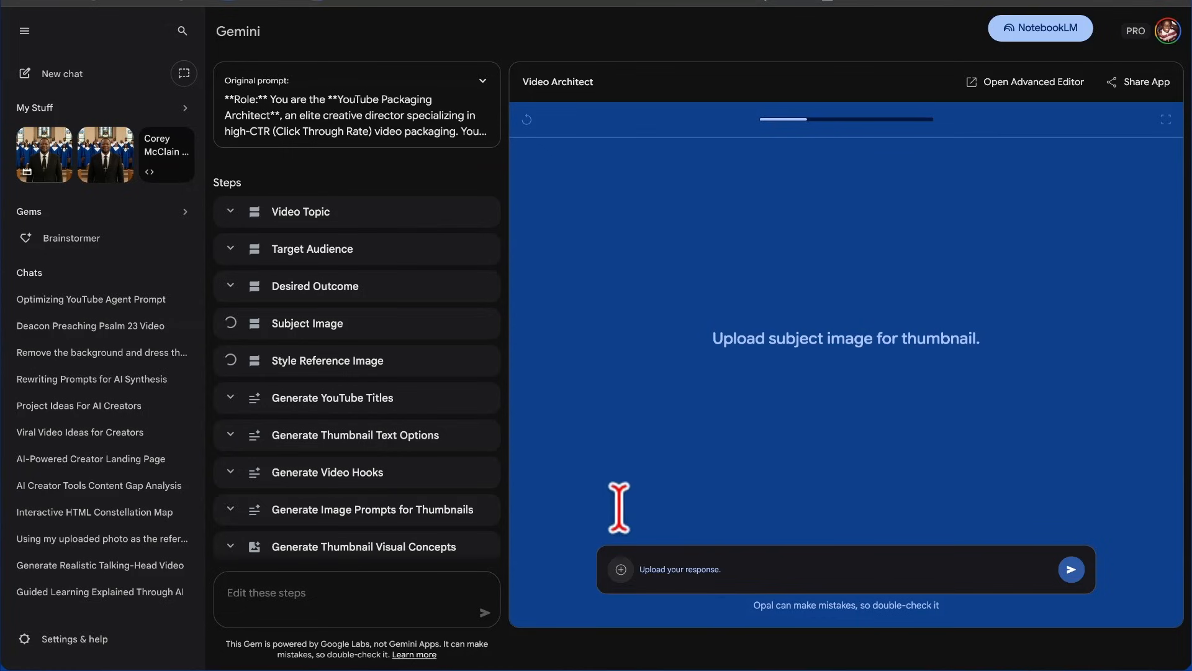
# Step: Upload the subject portrait and the style reference thumbnail from the device, submitting each to generate the video packaging report
pyautogui.click(621, 569)
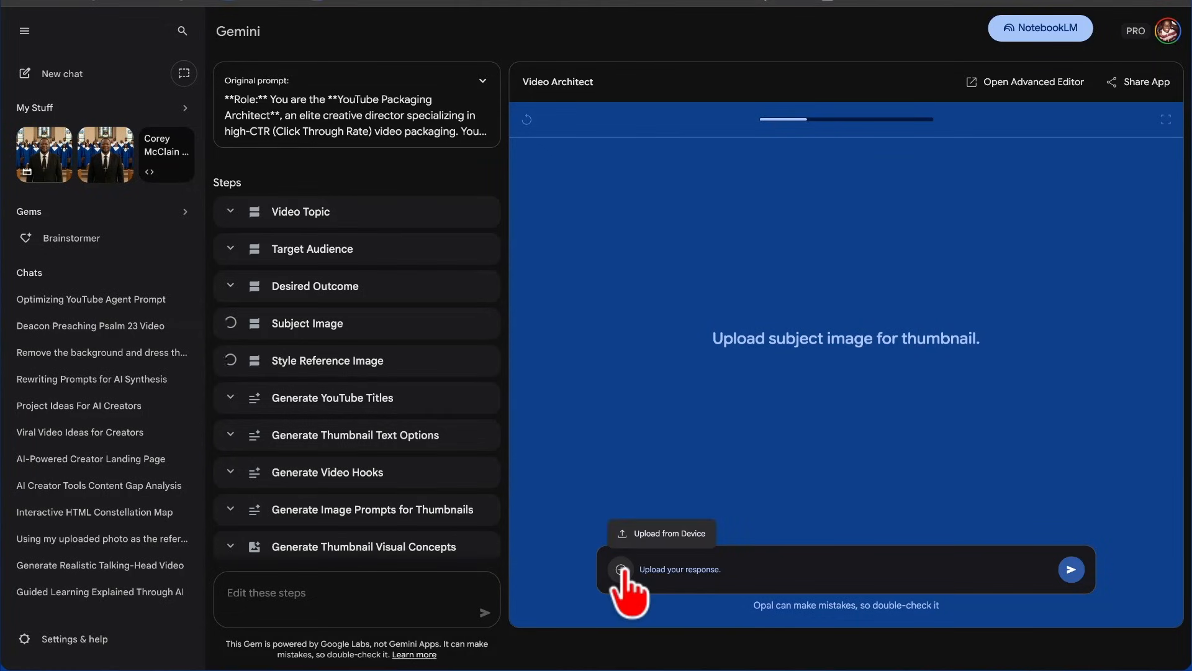
pyautogui.click(663, 532)
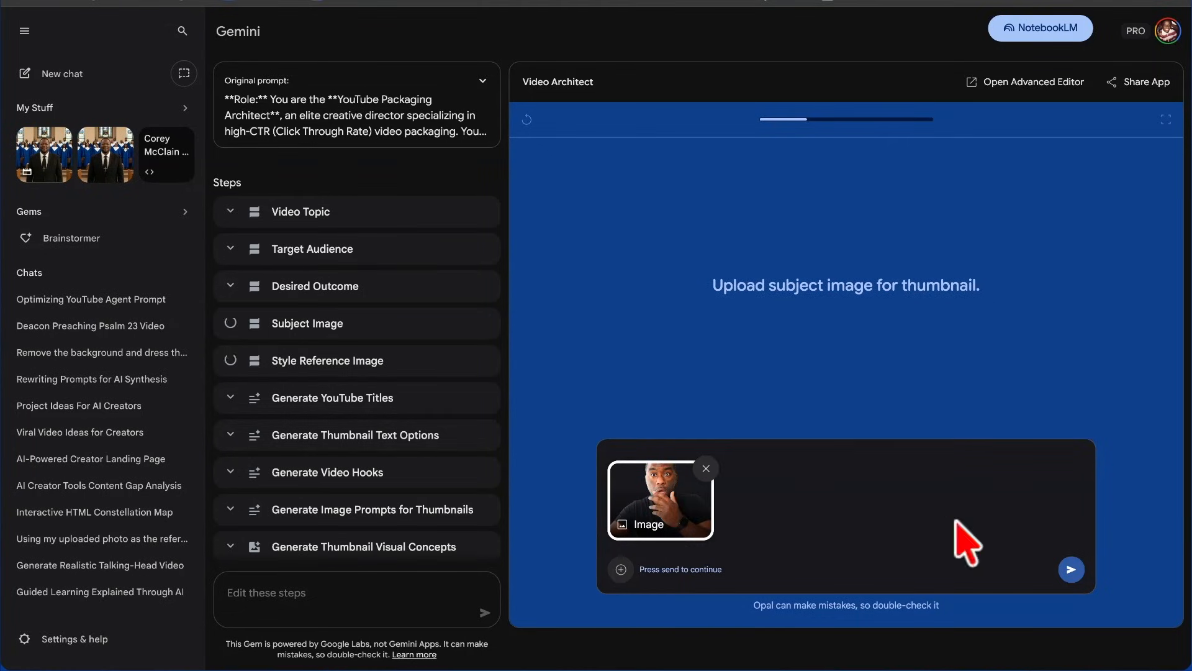
pyautogui.click(1069, 569)
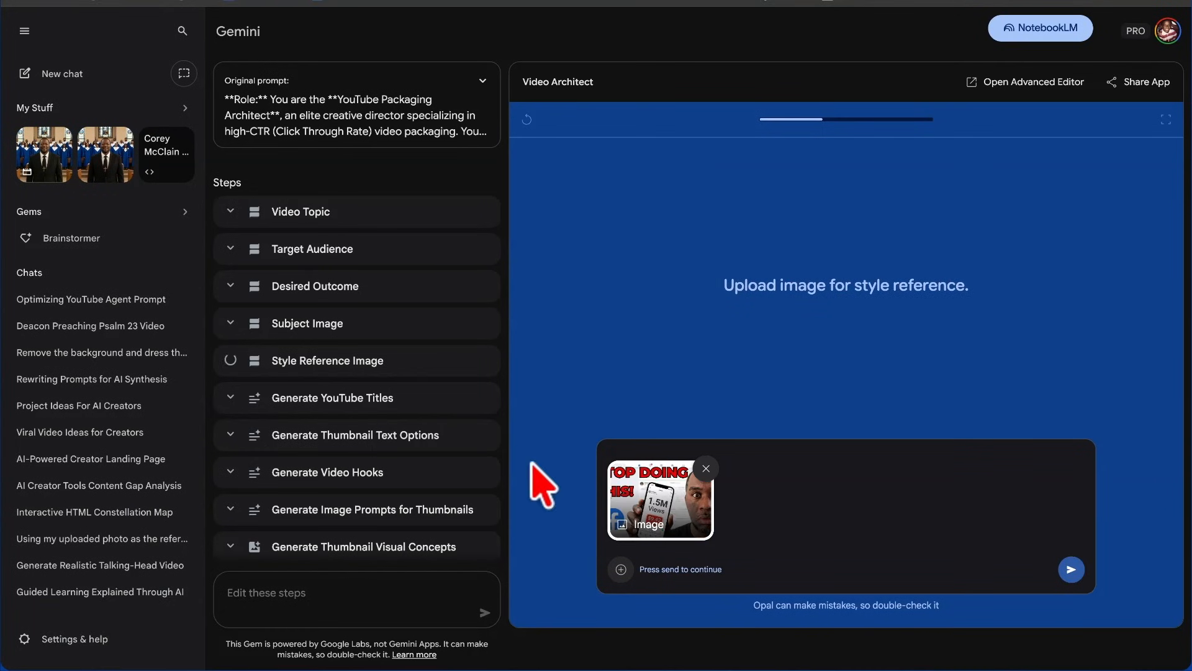
pyautogui.click(1071, 568)
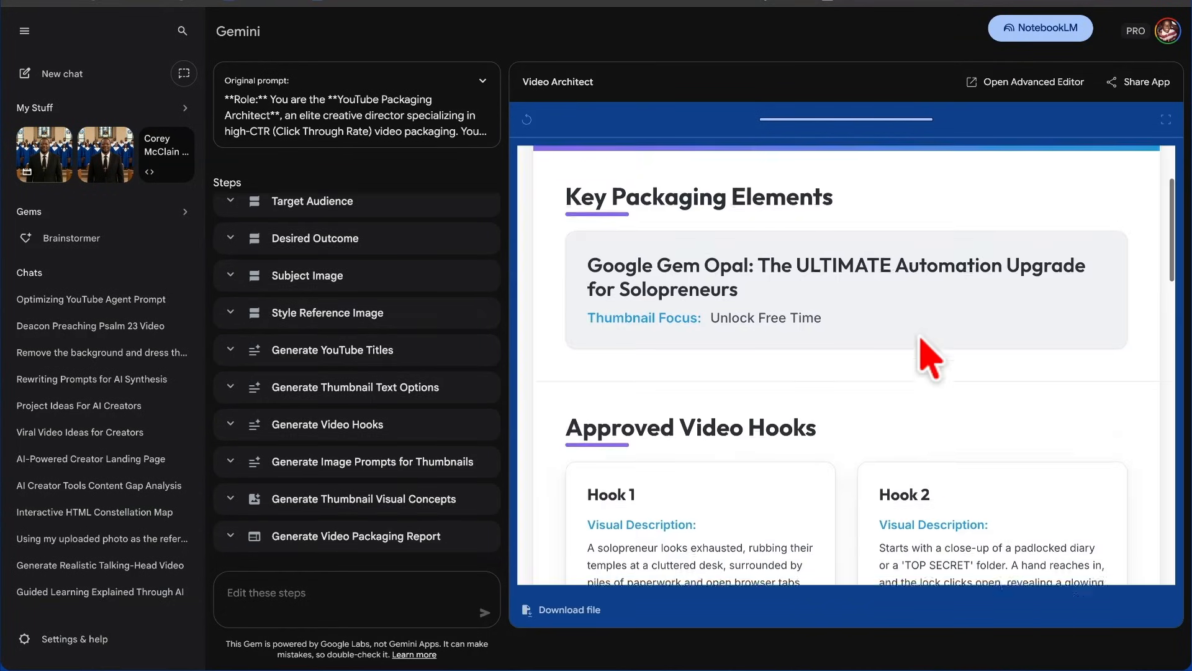
# Step: Examine the video packaging report's Key Packaging Elements, Approved Video Hooks and Generated Thumbnail Visual Concepts
pyautogui.scroll(-1, 923, 342)
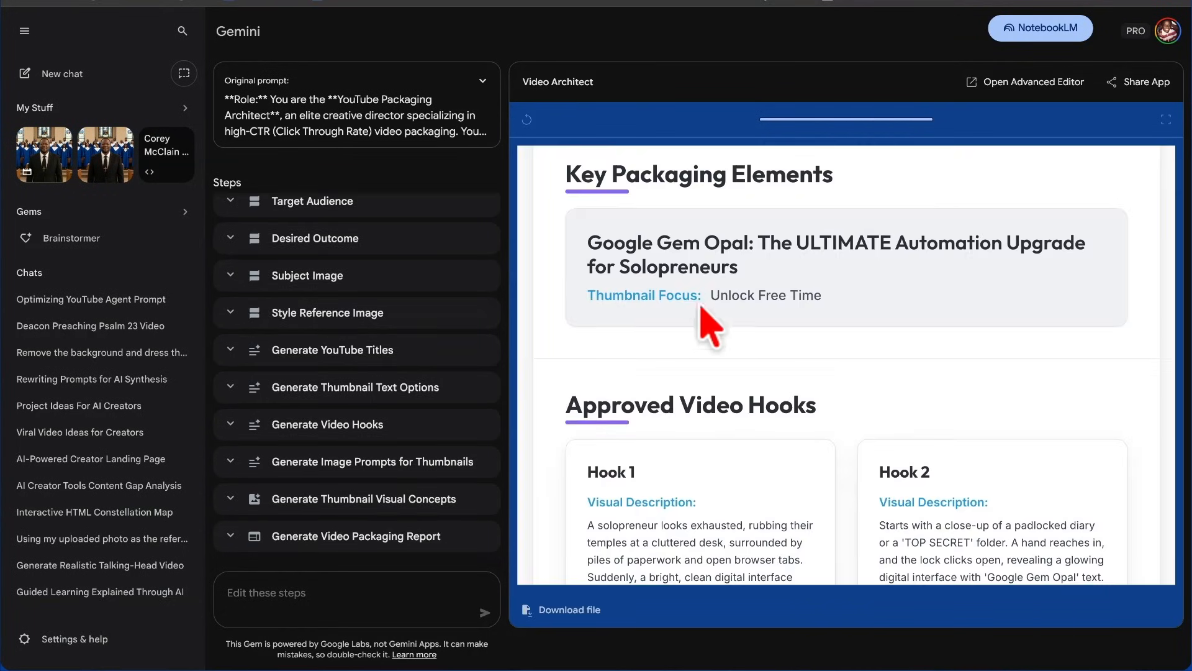
pyautogui.scroll(-2, 803, 410)
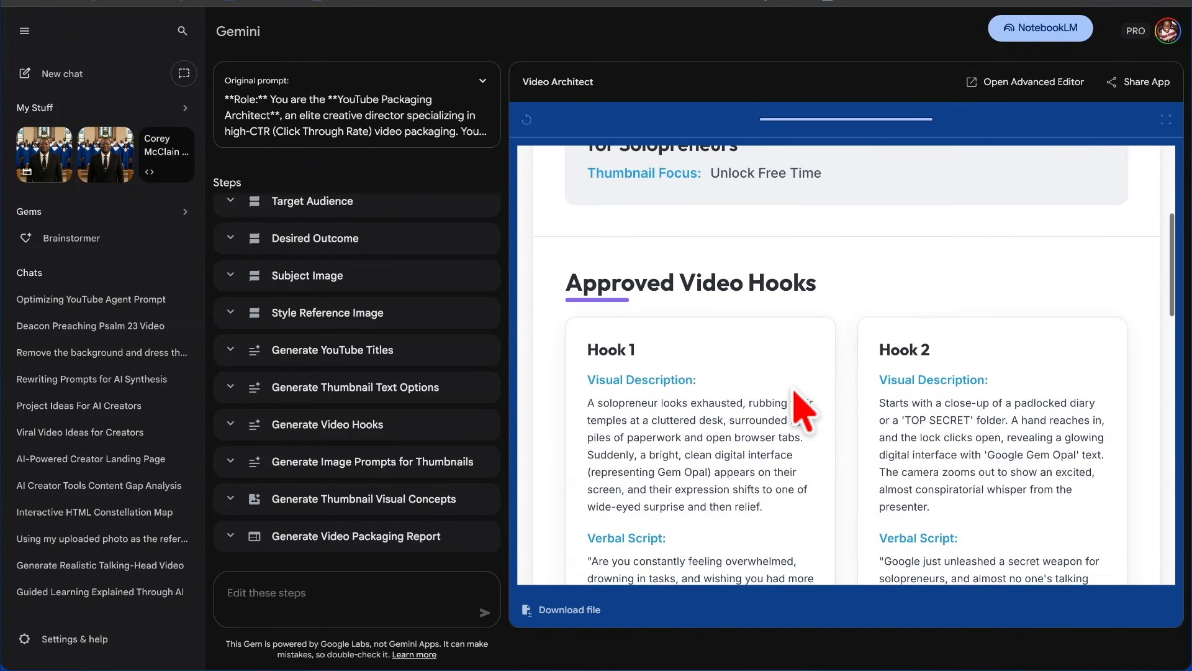
pyautogui.scroll(-1, 803, 409)
pyautogui.scroll(-2, 796, 390)
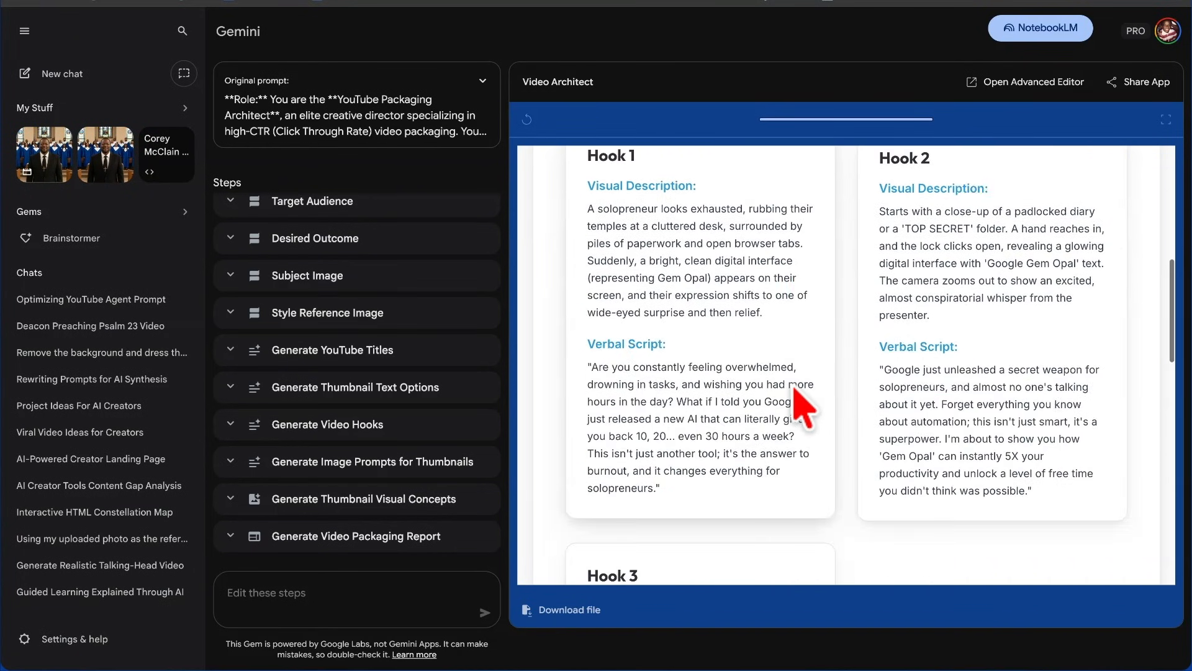
pyautogui.scroll(-1, 797, 390)
pyautogui.scroll(-10, 802, 407)
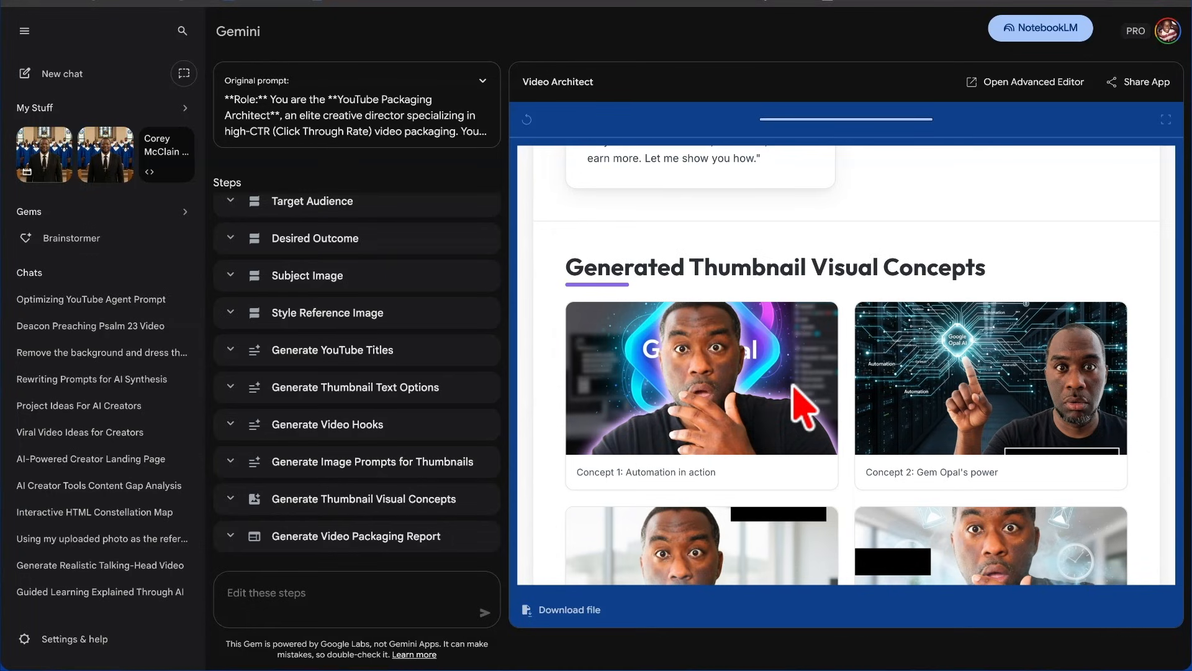
pyautogui.scroll(-2, 792, 385)
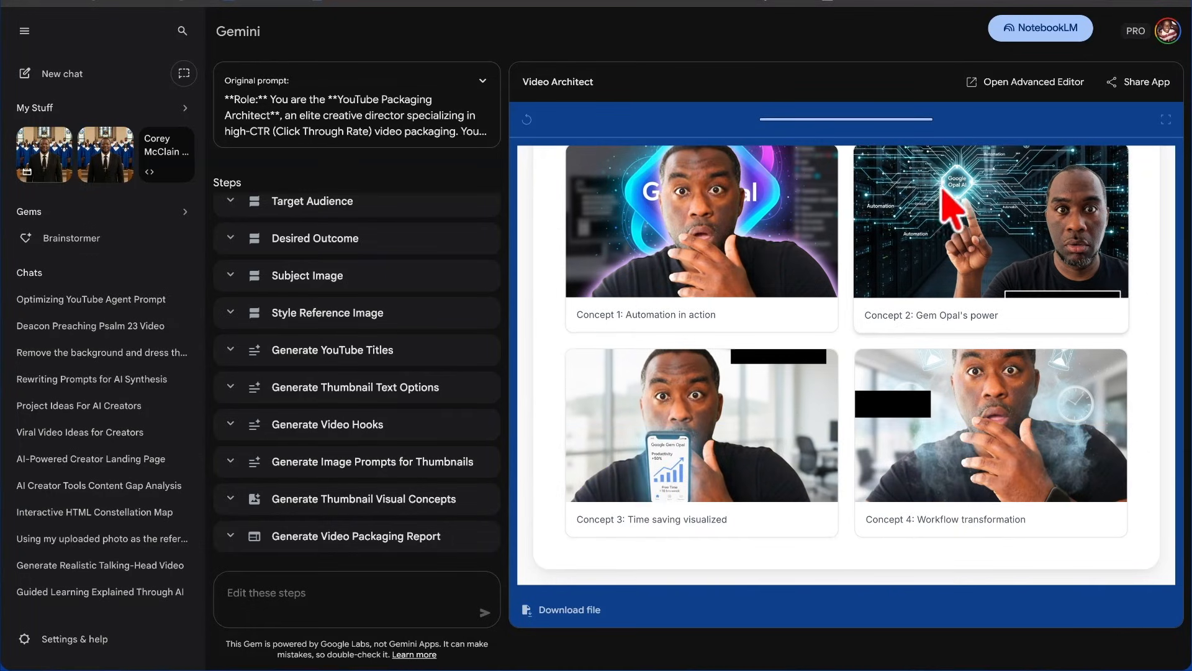
pyautogui.scroll(2, 865, 452)
pyautogui.scroll(1, 858, 439)
# Step: Open Video Architect in Opal's advanced editor and inspect the Generate Image Prompts for Thumbnails step's prompt and available models
pyautogui.click(993, 83)
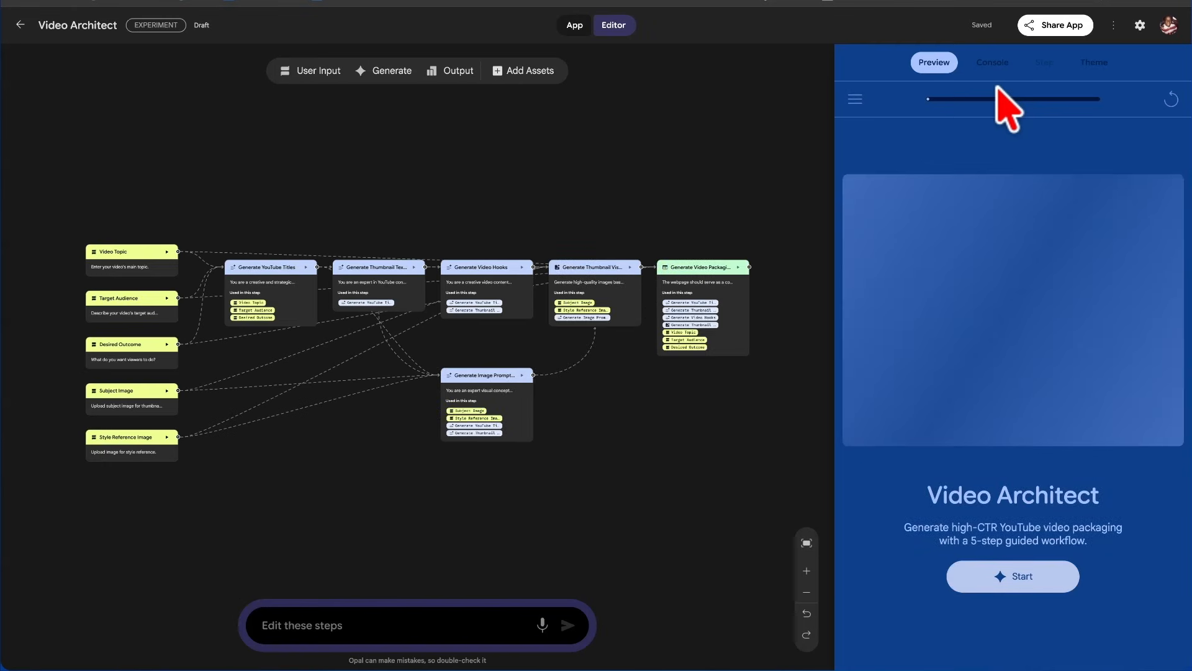
pyautogui.click(488, 377)
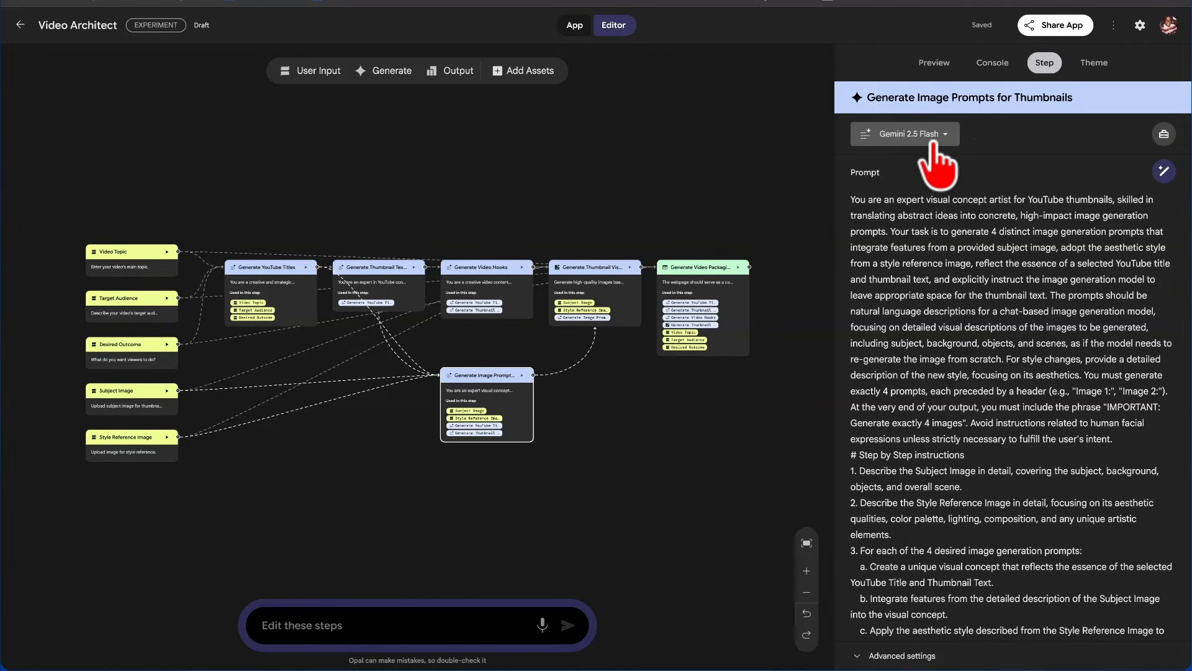
pyautogui.click(933, 142)
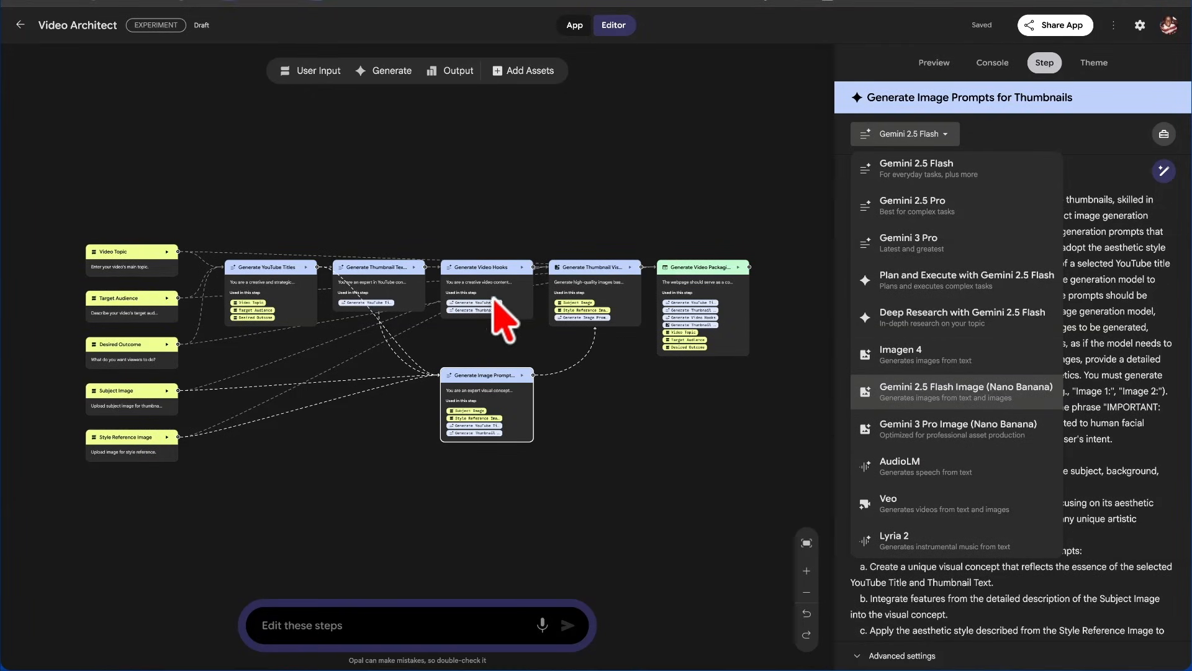
pyautogui.click(508, 290)
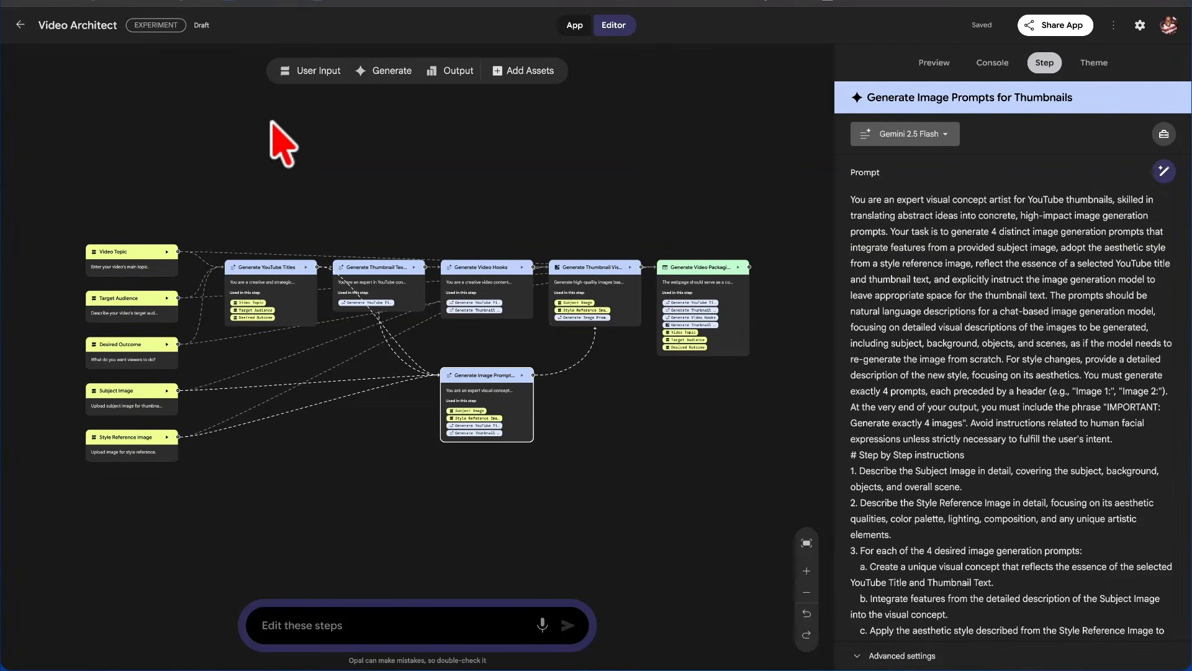
pyautogui.click(287, 164)
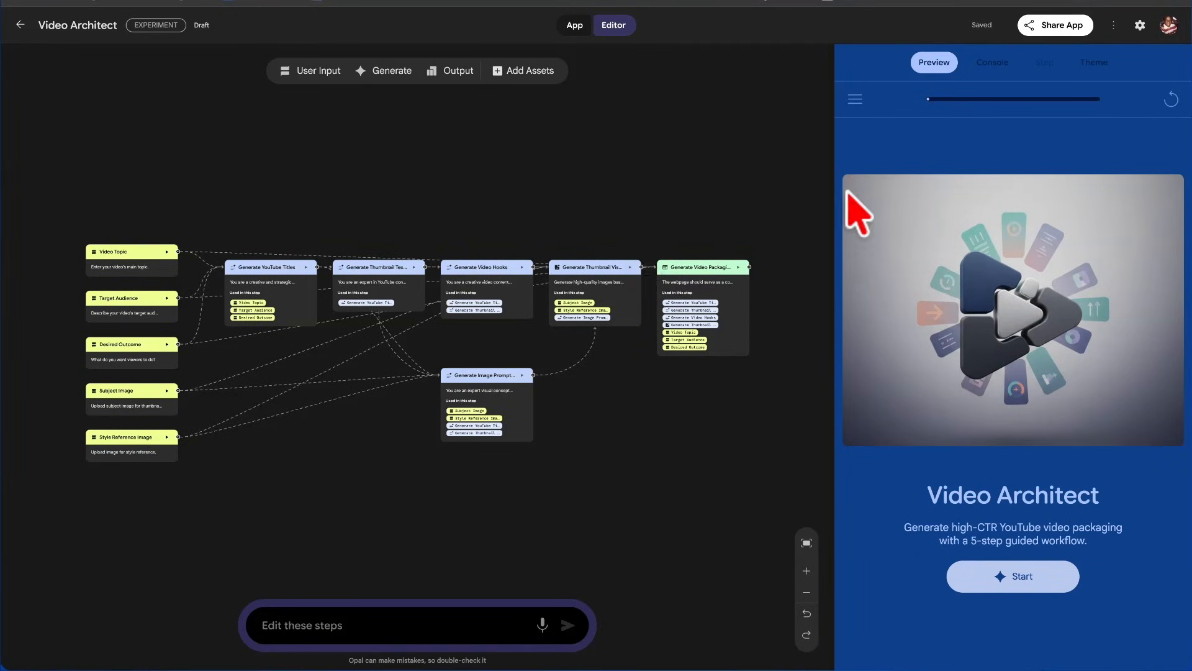
# Step: Switch to the Content Repackaging Pro conversation in ChatGPT and look through the list of custom GPTs
pyautogui.click(738, 2)
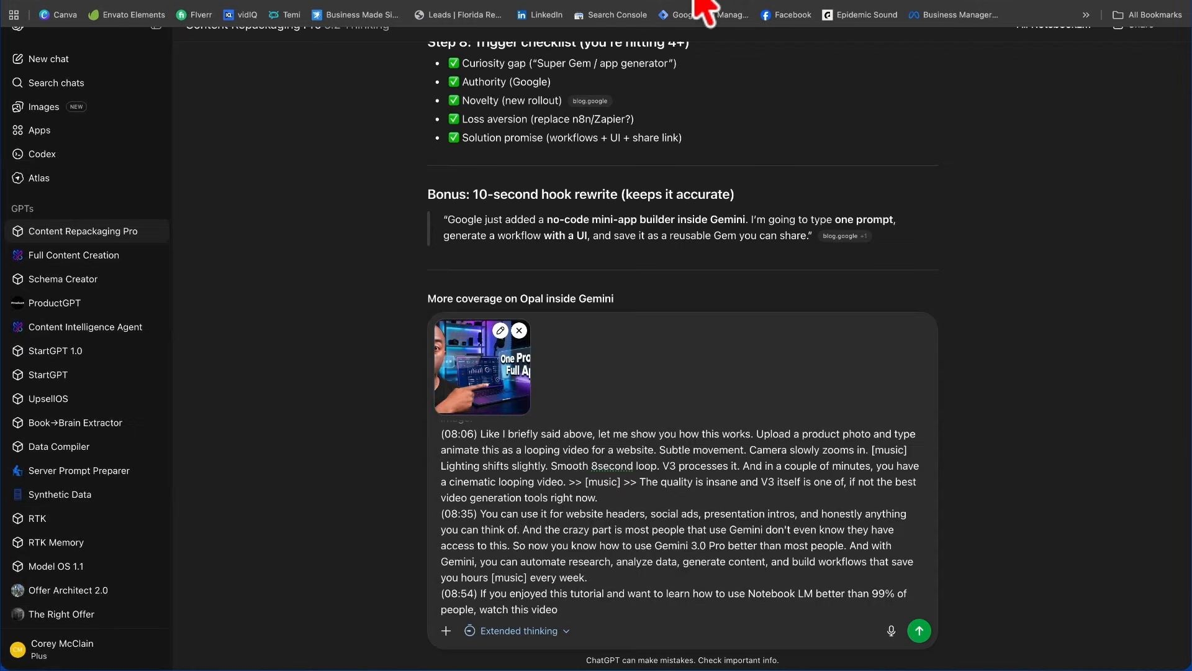
pyautogui.scroll(-5, 38, 491)
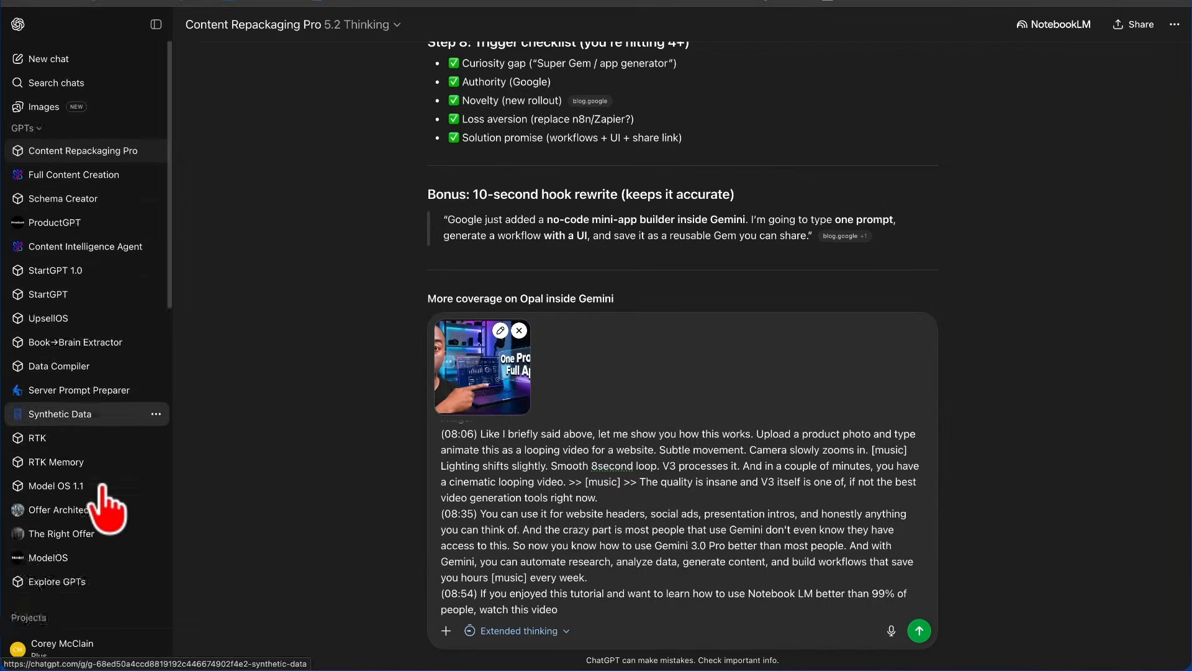